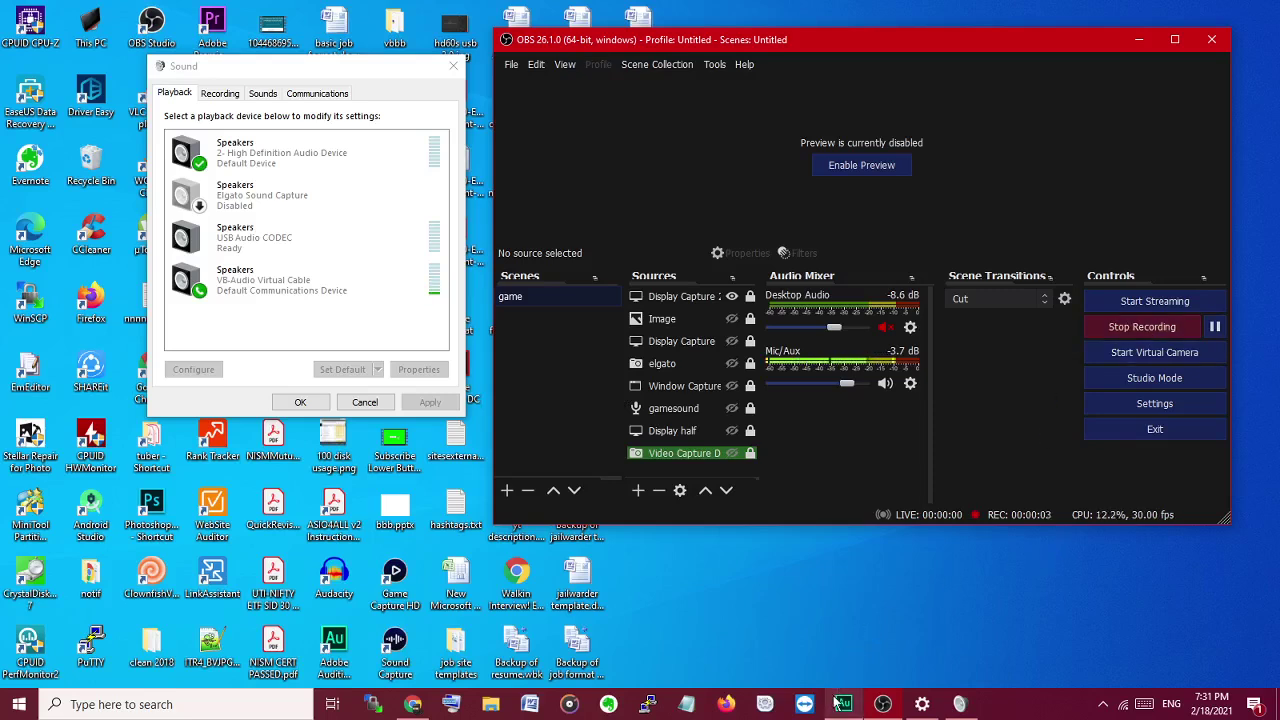
Bring Chrome with the VB-Audio VB-CABLE download page to the front
{"action": "mouse_move", "coordinate": [836, 705]}
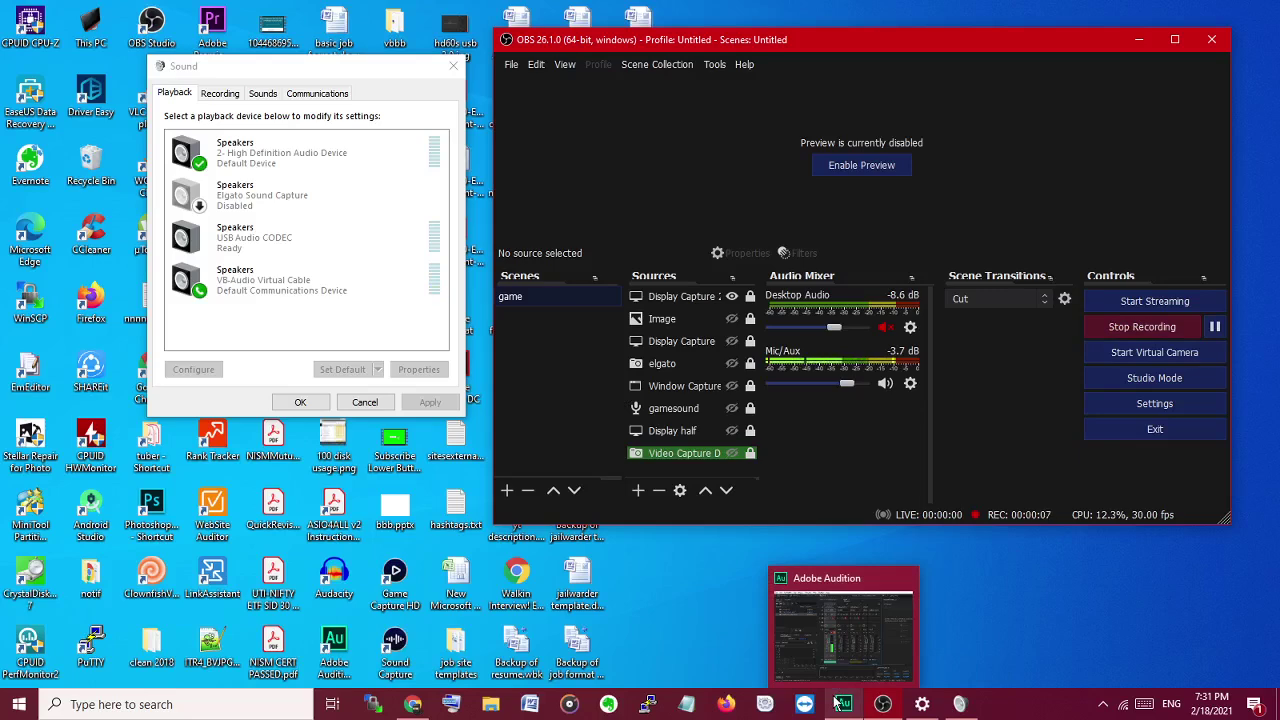
{"action": "mouse_move", "coordinate": [840, 668]}
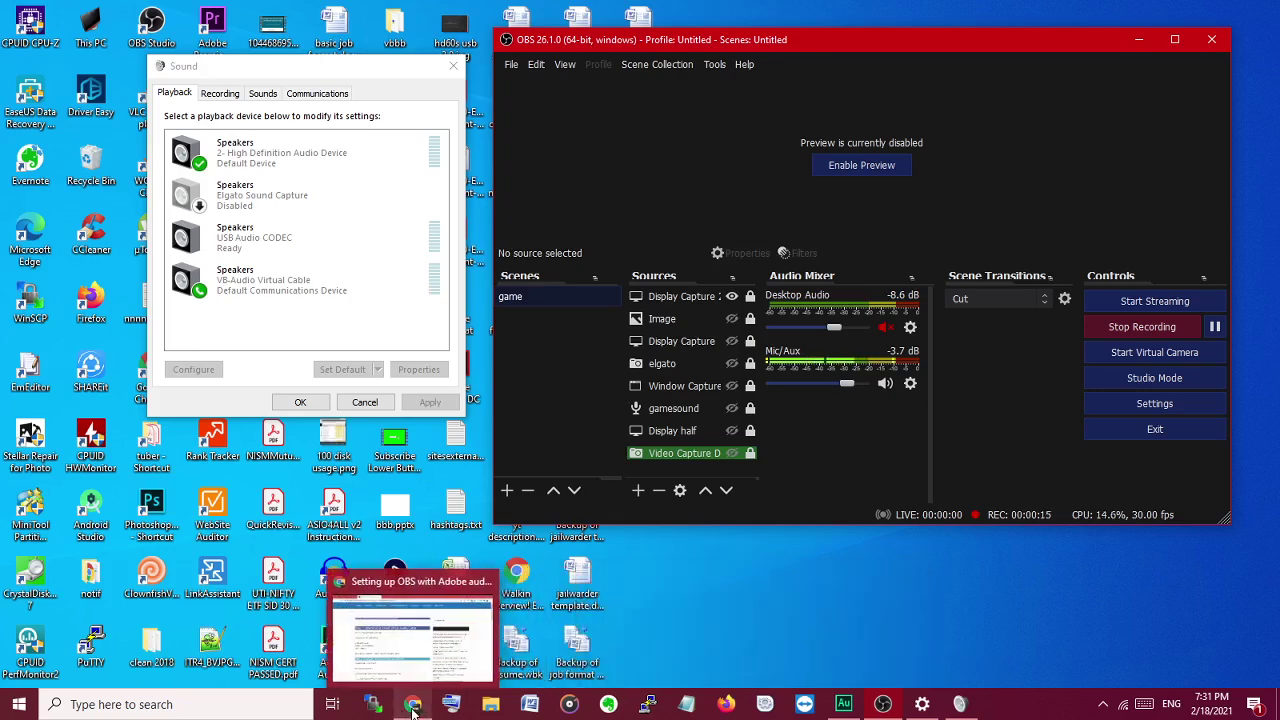
{"action": "left_click", "coordinate": [413, 706]}
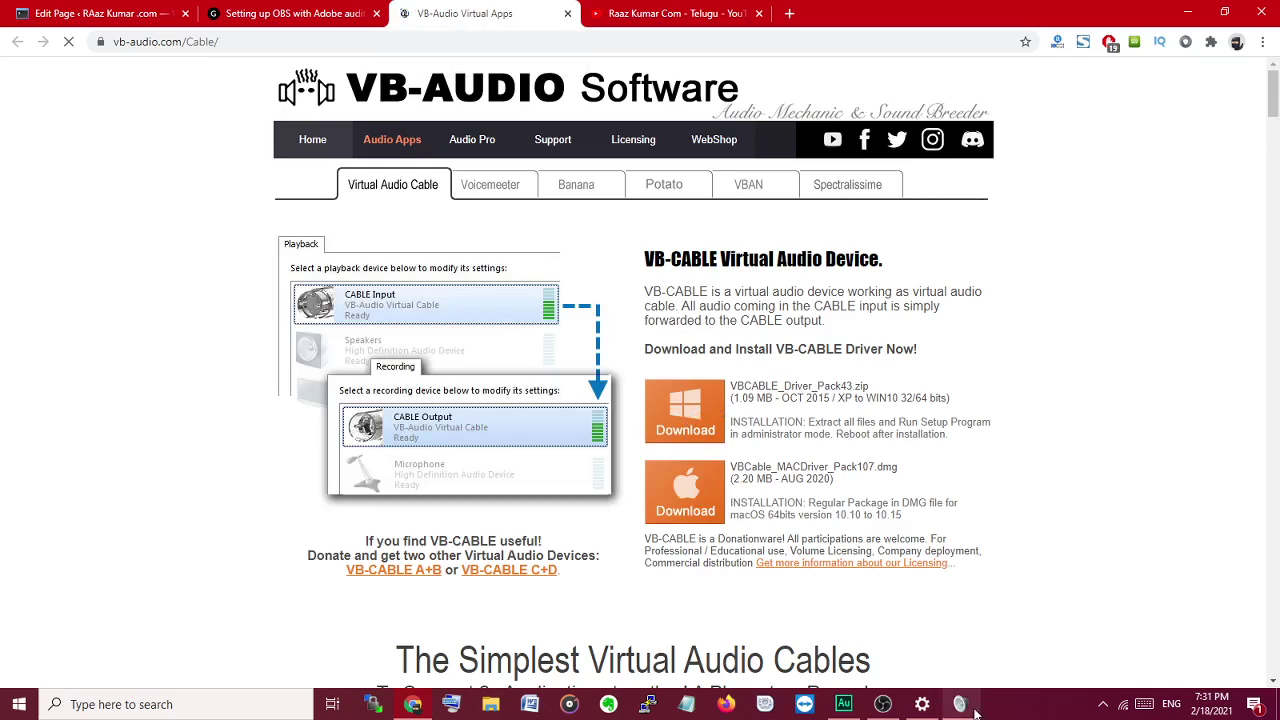
Open Windows Sound settings from the tray speaker icon and scroll through the page
{"action": "left_click", "coordinate": [1103, 704]}
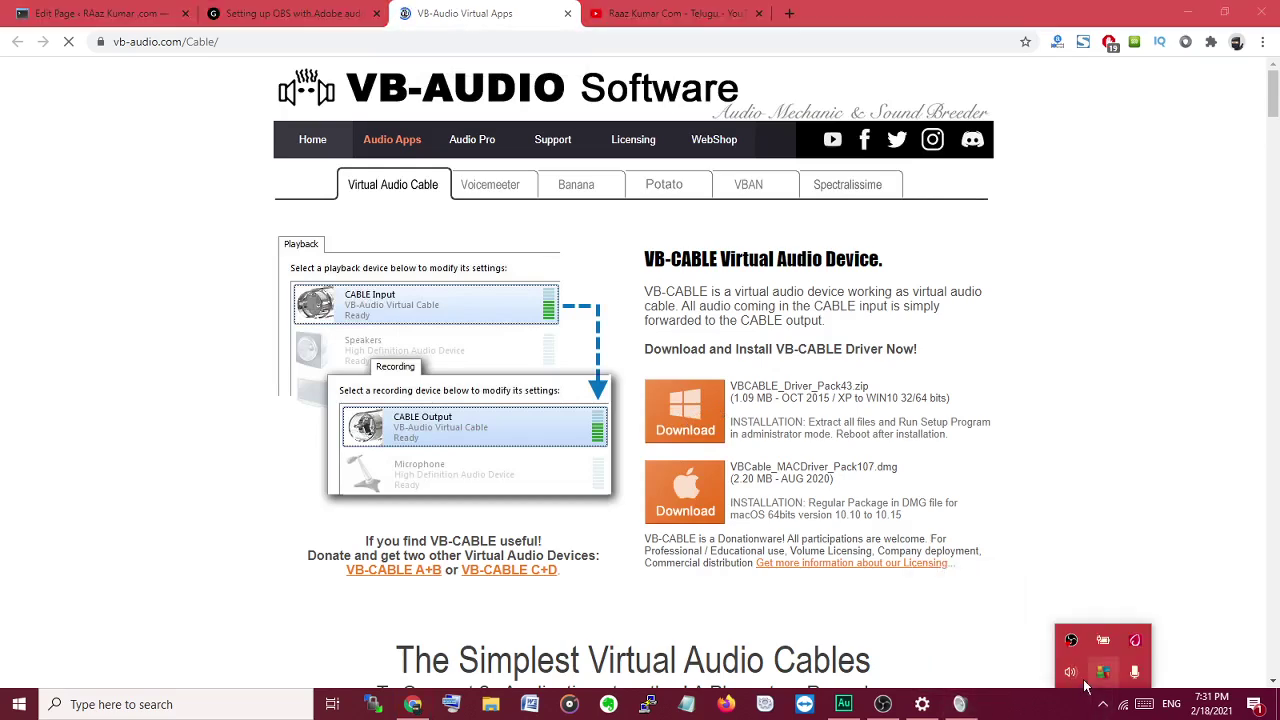
{"action": "right_click", "coordinate": [1078, 680]}
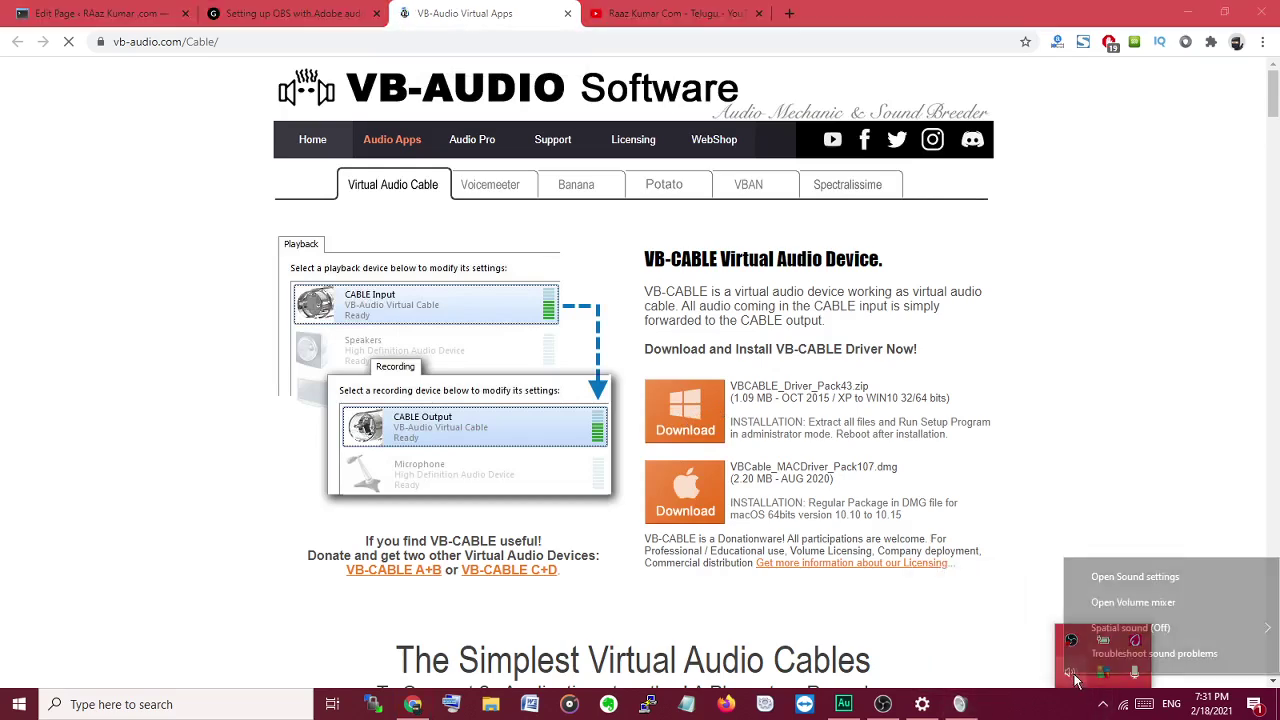
{"action": "left_click", "coordinate": [1127, 578]}
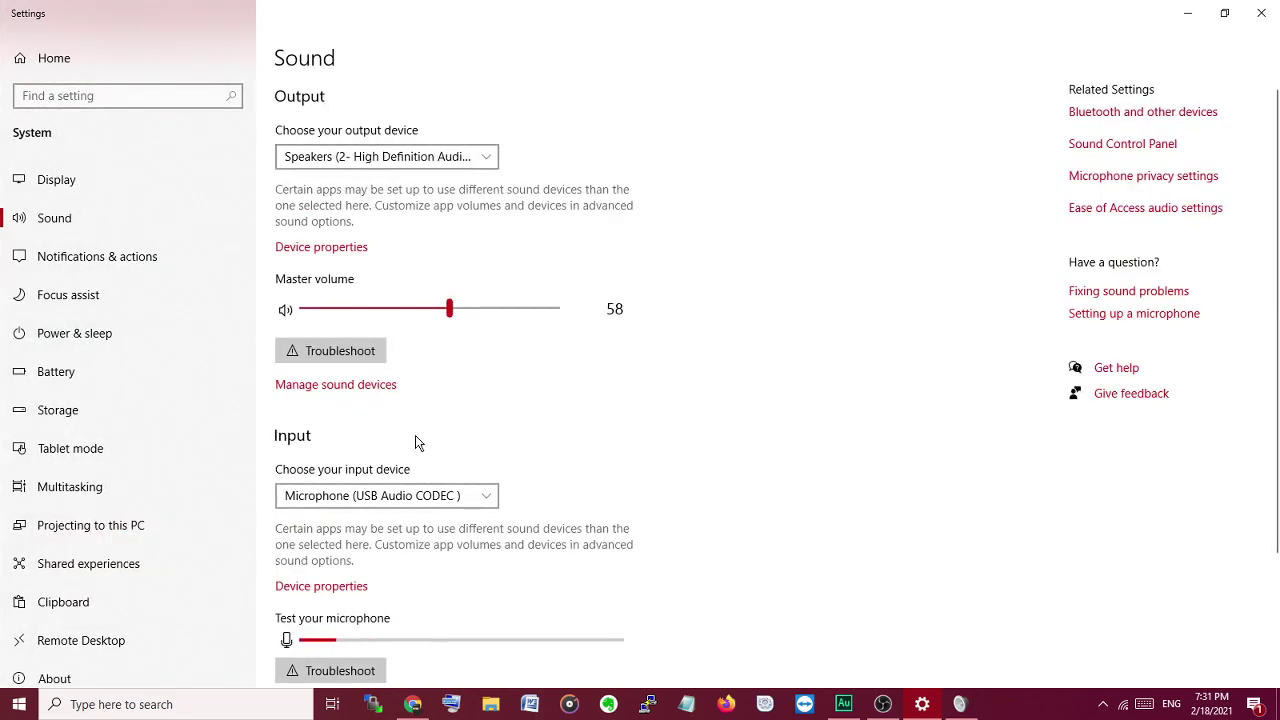
{"action": "scroll", "coordinate": [671, 474], "scroll_direction": "down", "scroll_amount": 2}
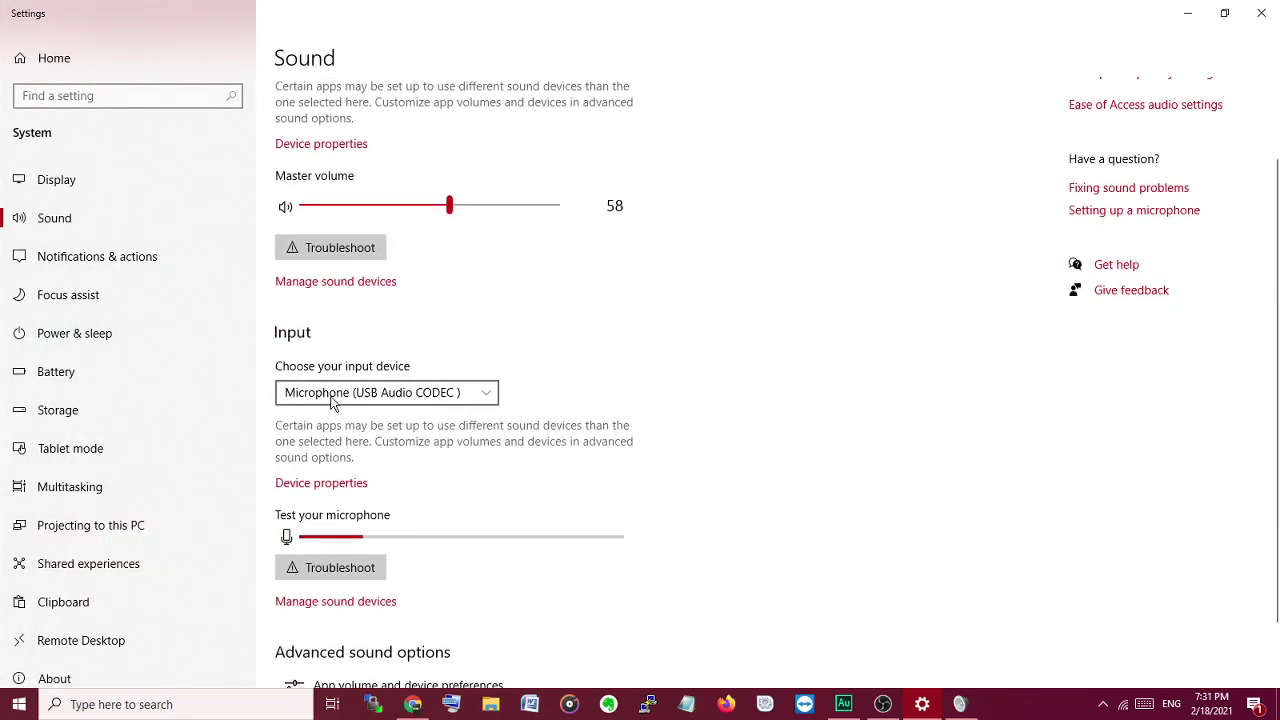
{"action": "scroll", "coordinate": [600, 340], "scroll_direction": "up", "scroll_amount": 2}
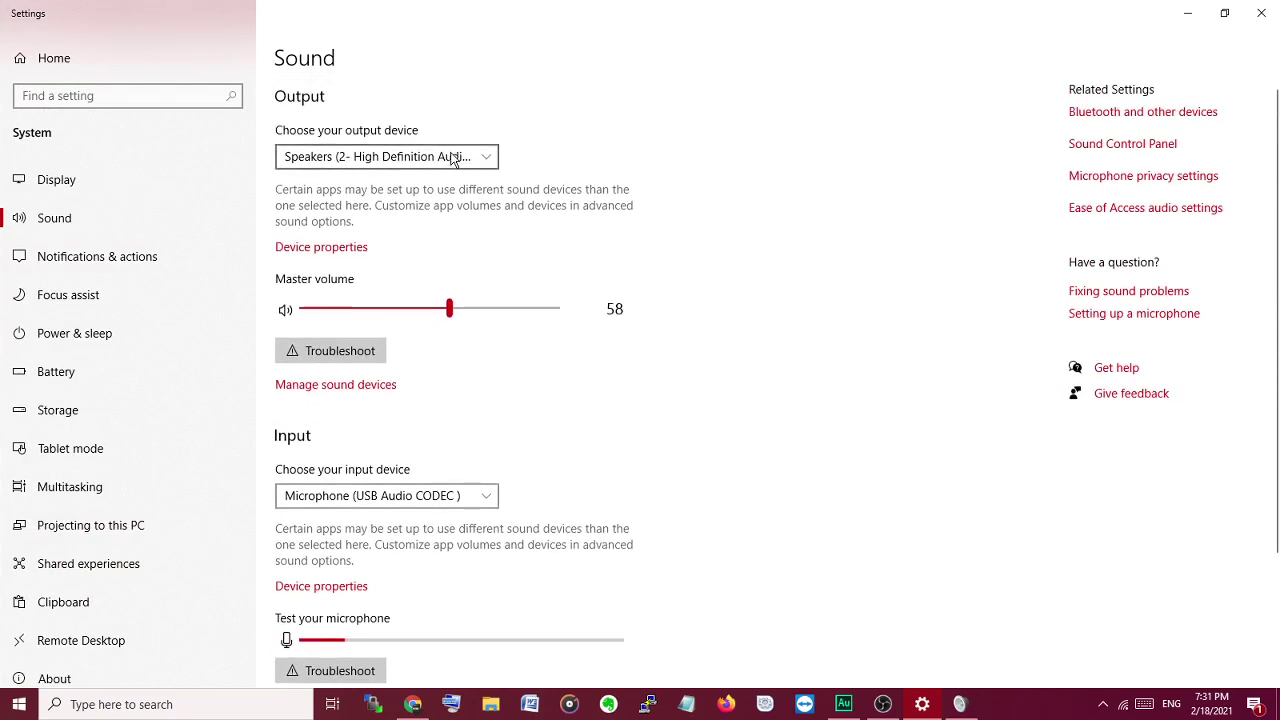
{"action": "scroll", "coordinate": [718, 434], "scroll_direction": "down", "scroll_amount": 3}
{"action": "scroll", "coordinate": [715, 410], "scroll_direction": "up", "scroll_amount": 3}
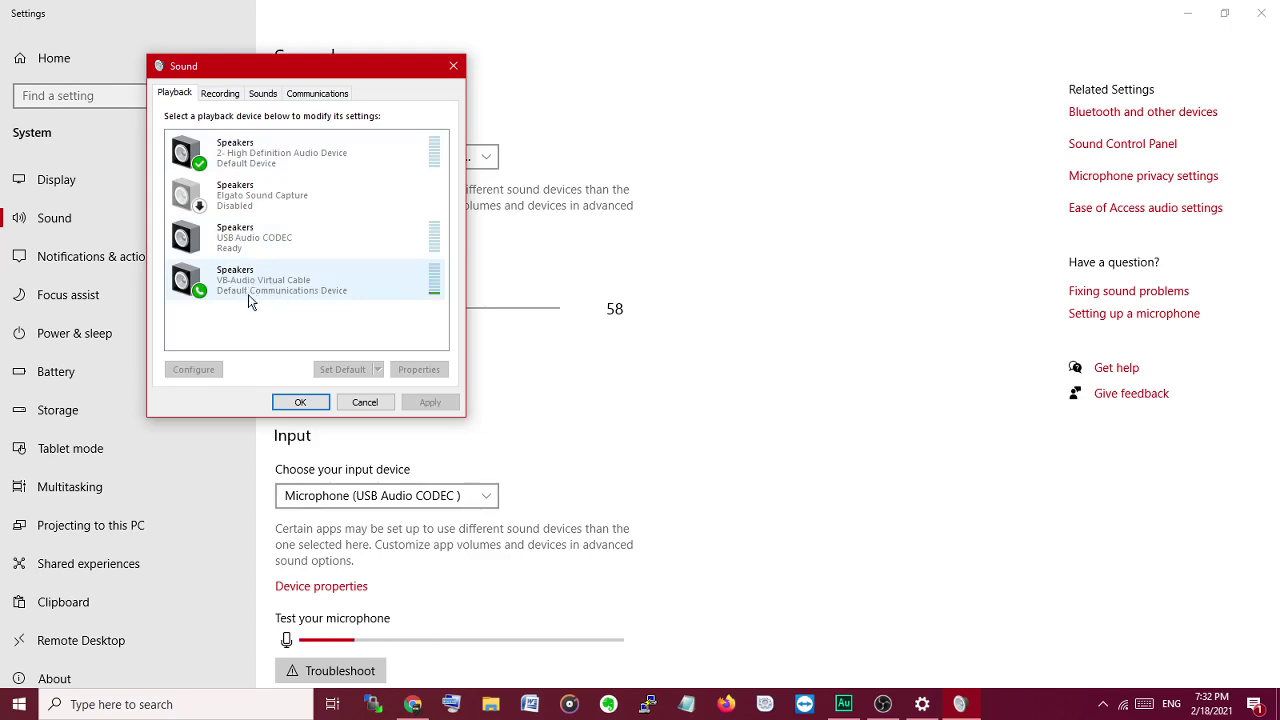
List the recording devices and check the USB microphone's default format, keeping DVD Quality
{"action": "left_click", "coordinate": [220, 93]}
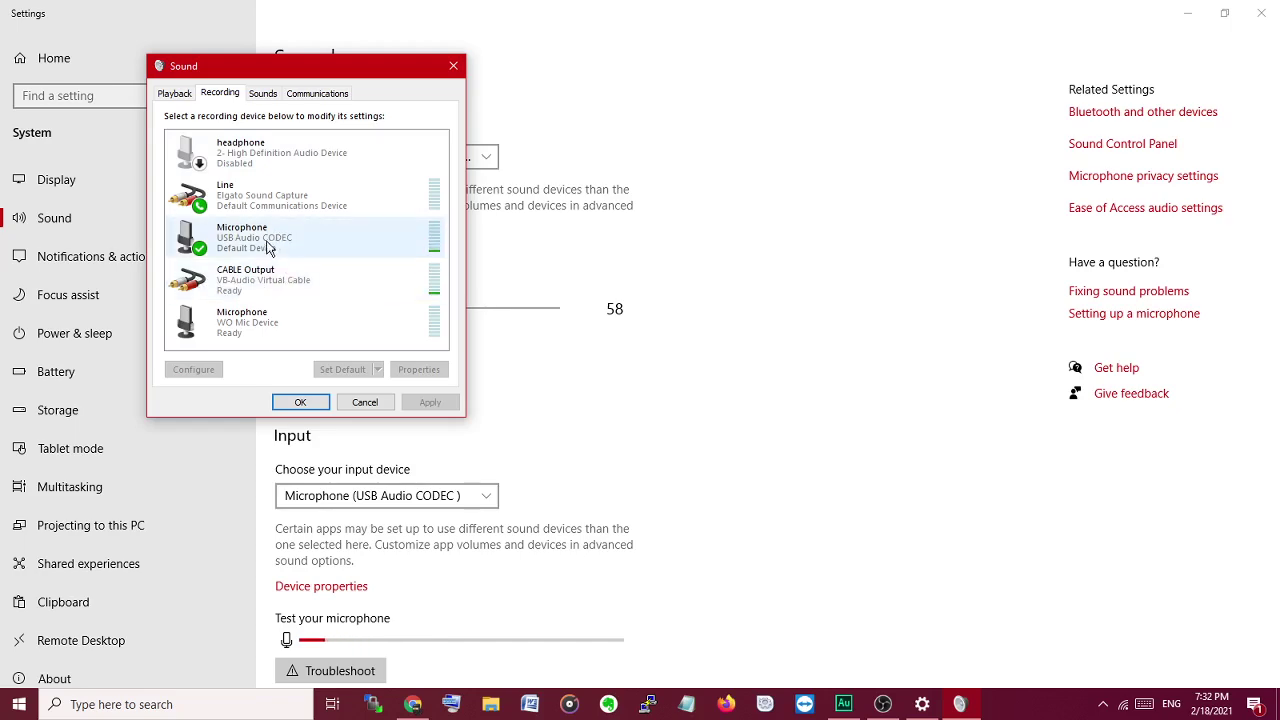
{"action": "double_click", "coordinate": [267, 245]}
{"action": "left_click", "coordinate": [236, 156]}
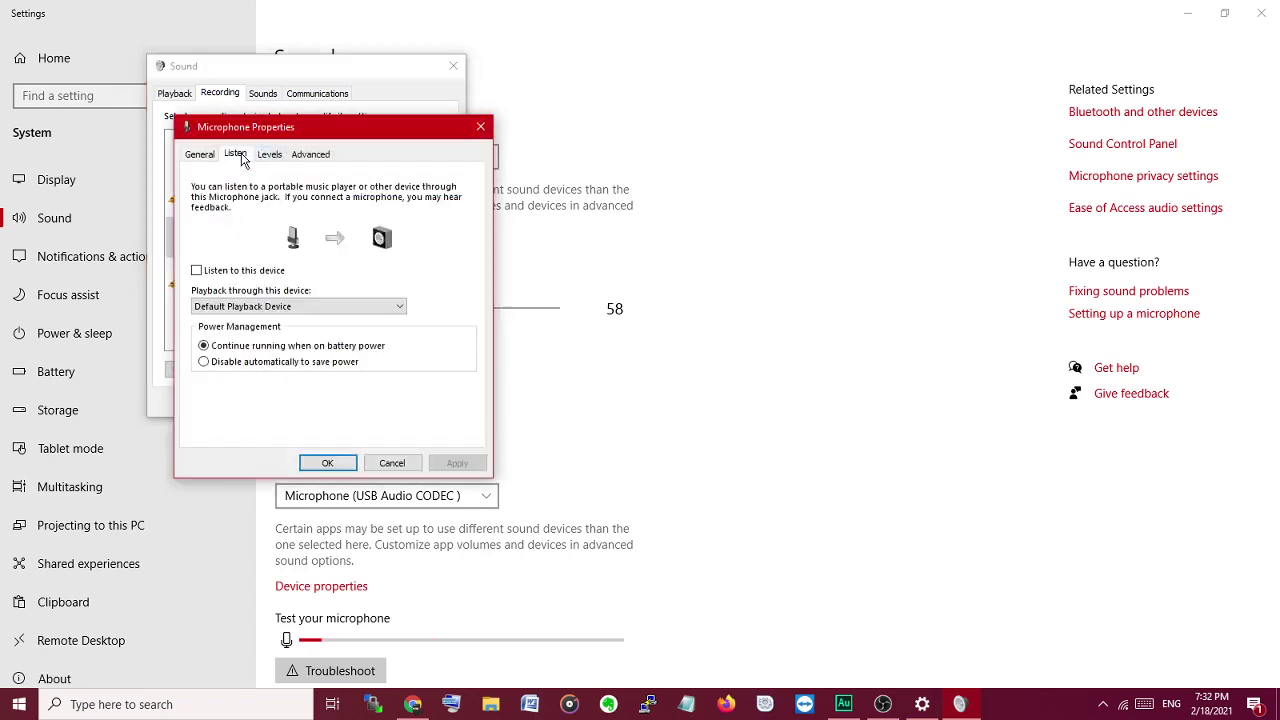
{"action": "left_click", "coordinate": [310, 156]}
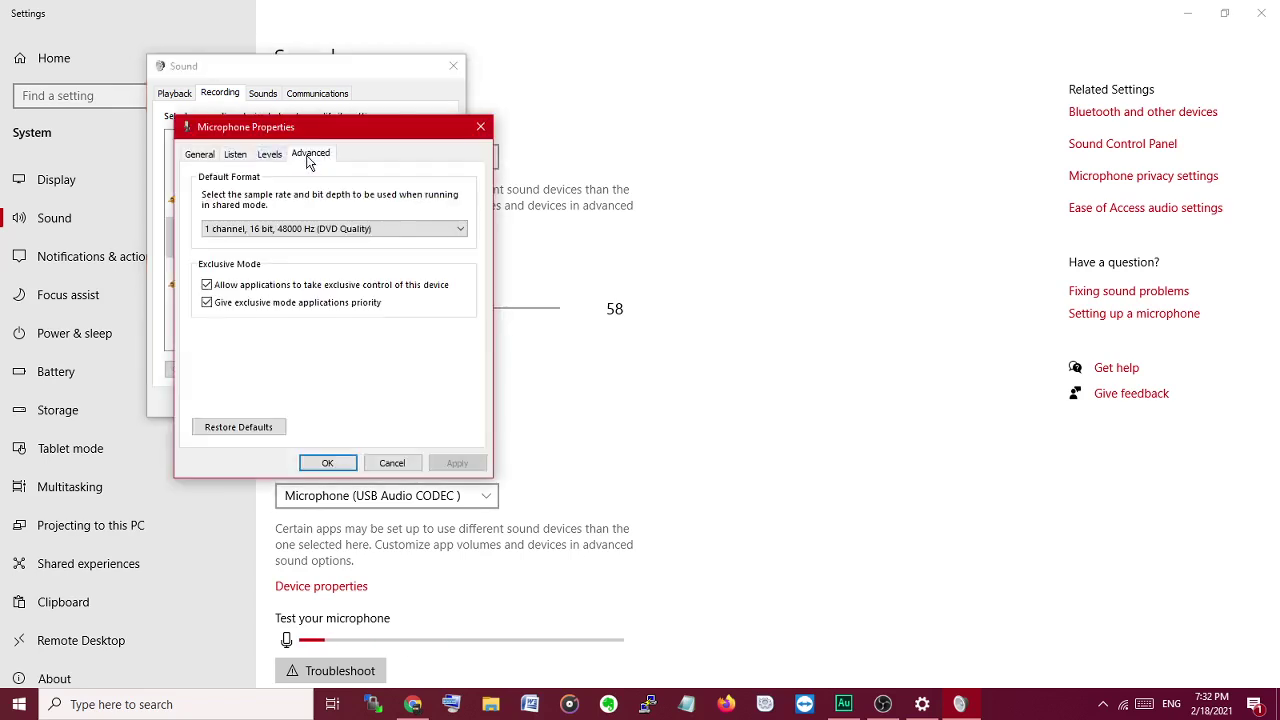
{"action": "left_click", "coordinate": [262, 230]}
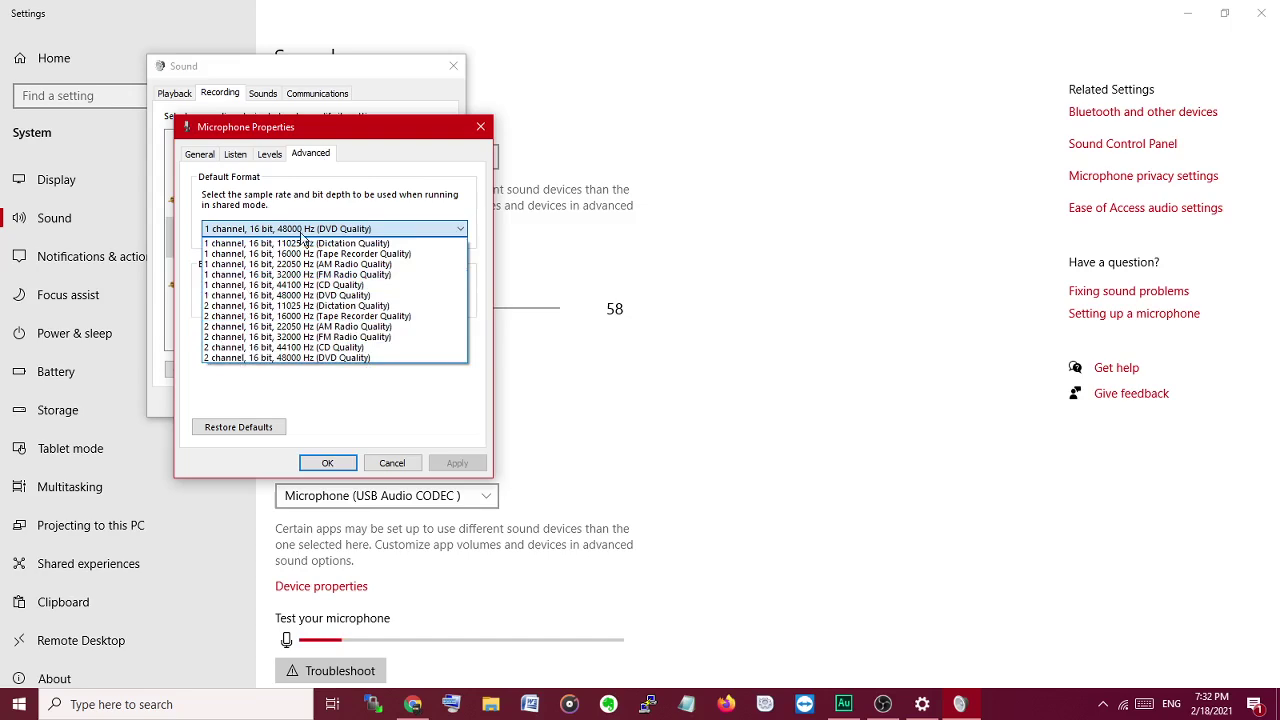
{"action": "left_click", "coordinate": [360, 200]}
Review the microphone's Listen, Levels and General tabs, then close its properties unchanged
{"action": "left_click", "coordinate": [240, 158]}
{"action": "left_click", "coordinate": [268, 156]}
{"action": "left_click", "coordinate": [236, 156]}
{"action": "left_click", "coordinate": [201, 156]}
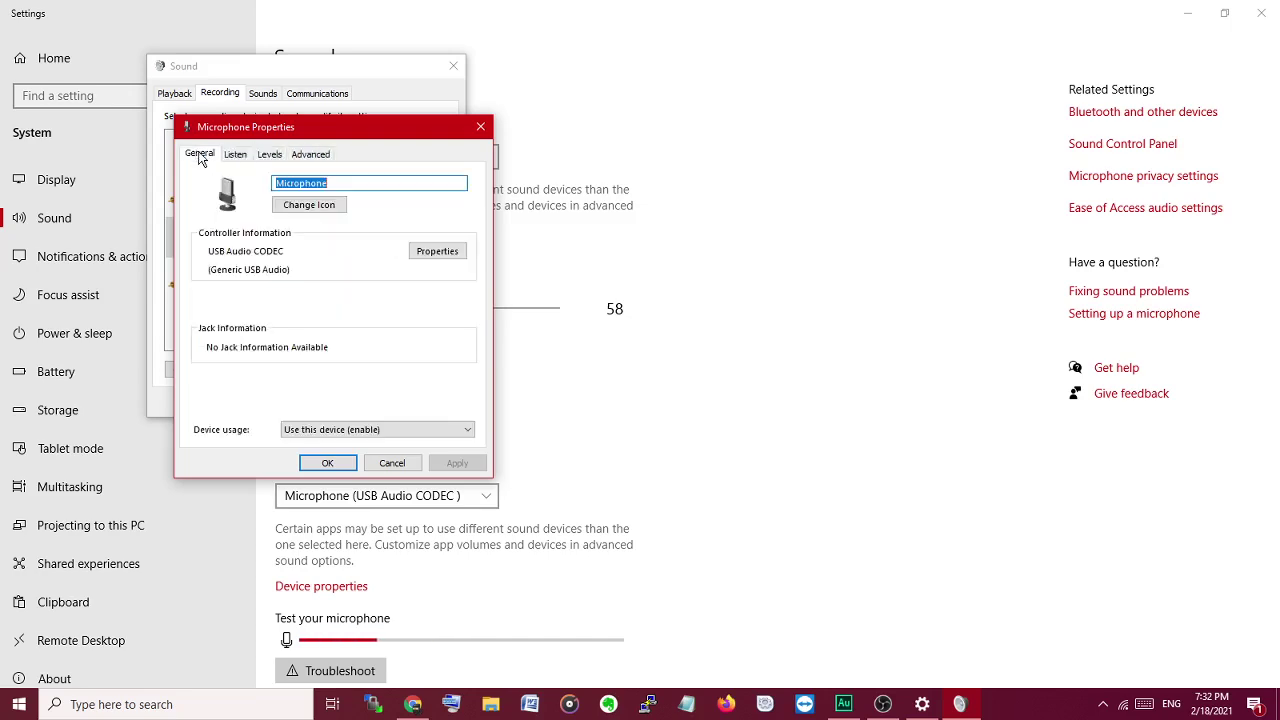
{"action": "left_click", "coordinate": [478, 128]}
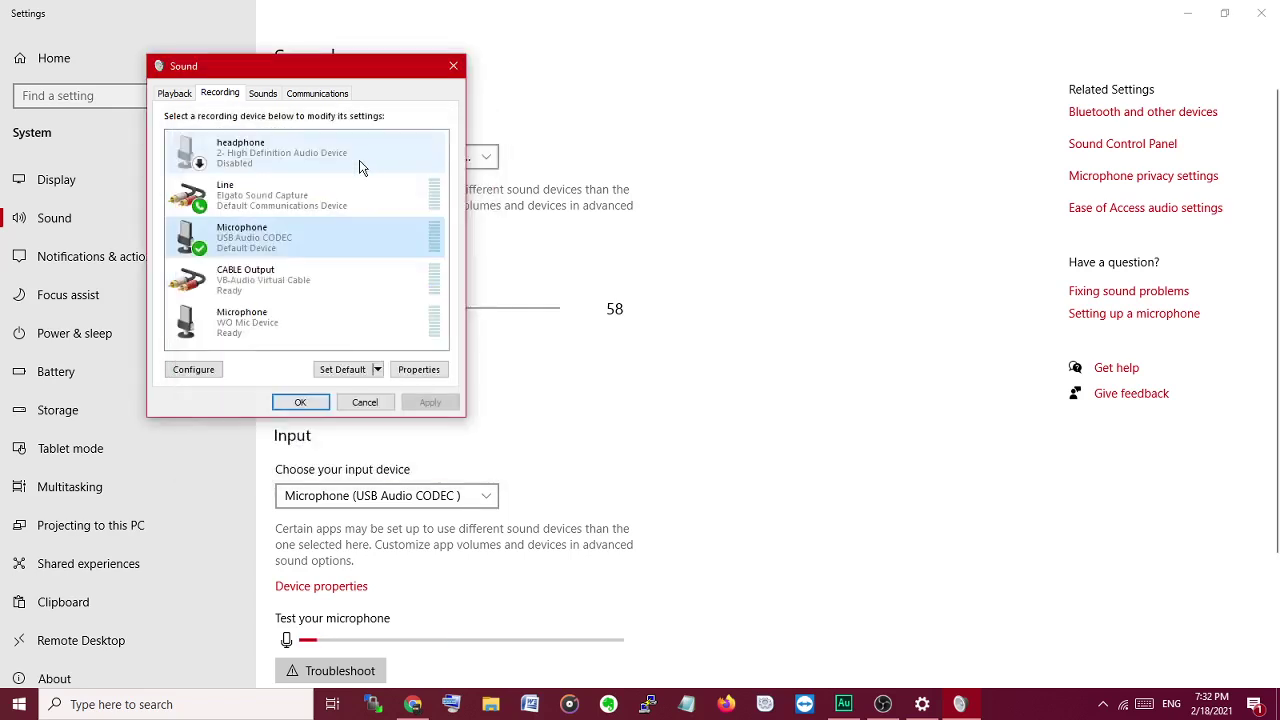
Inspect the CABLE Output device's levels and default format without changing anything
{"action": "double_click", "coordinate": [271, 282]}
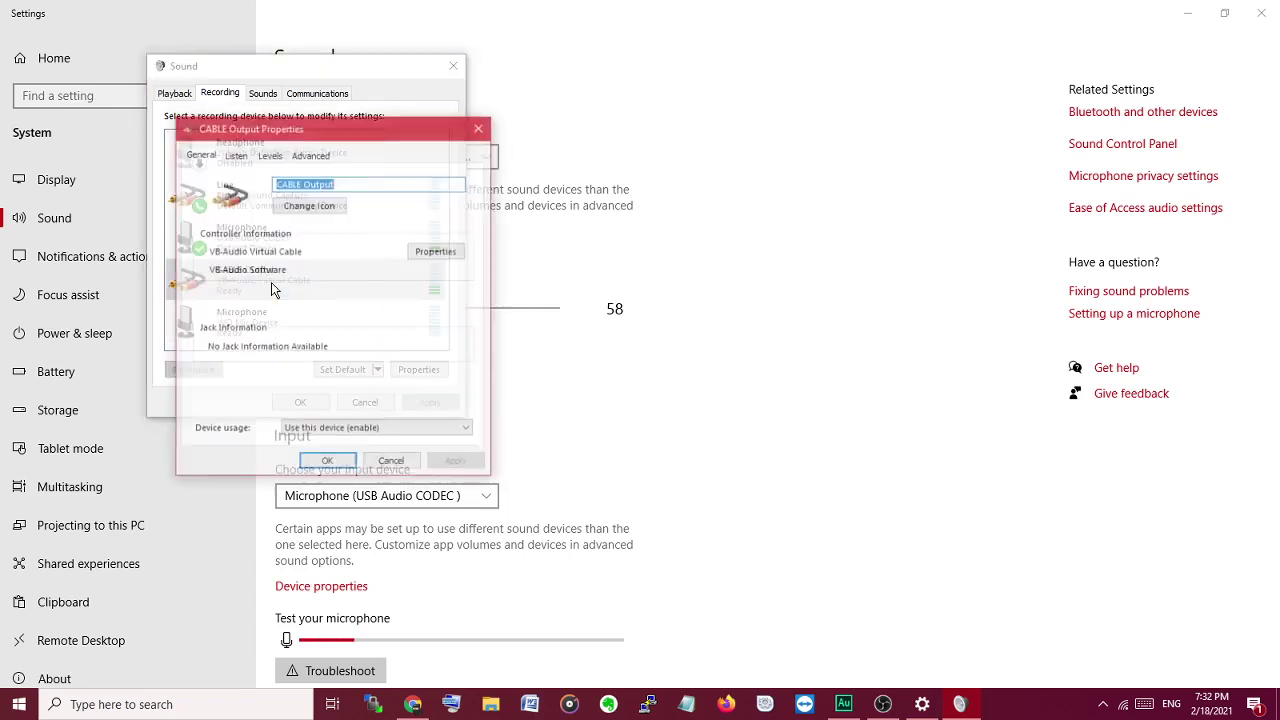
{"action": "left_click", "coordinate": [268, 155]}
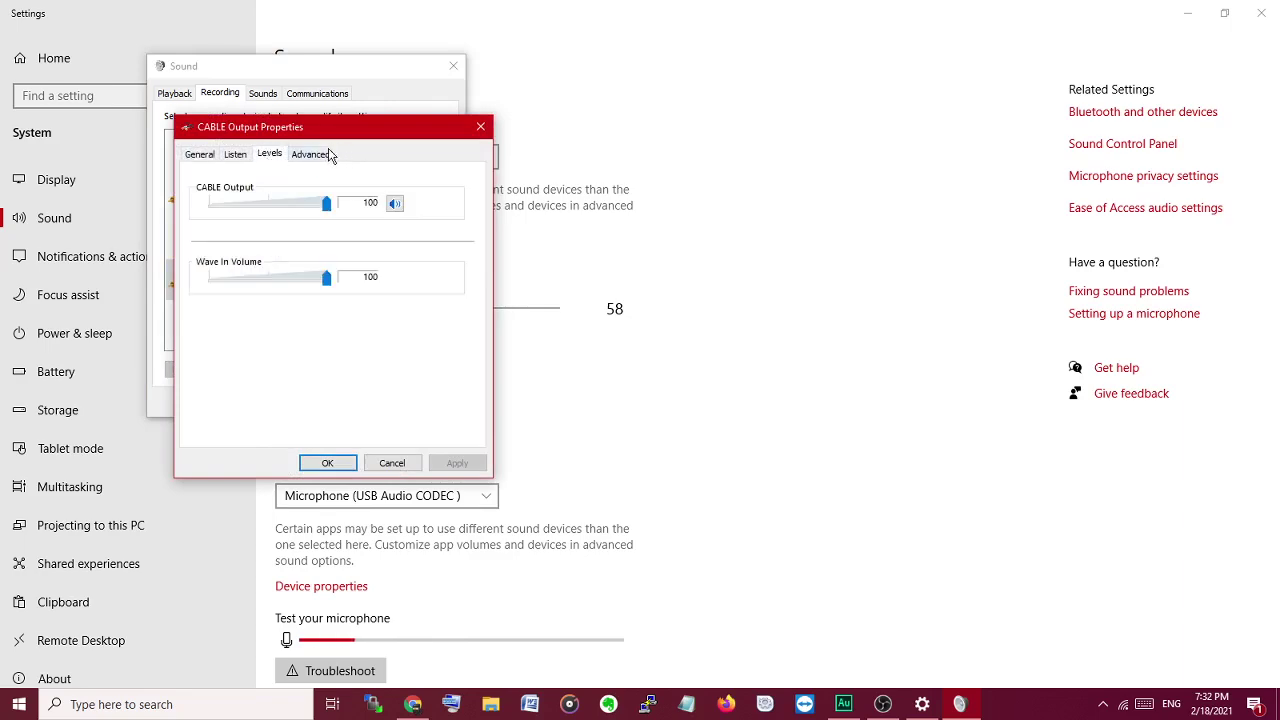
{"action": "left_click", "coordinate": [328, 154]}
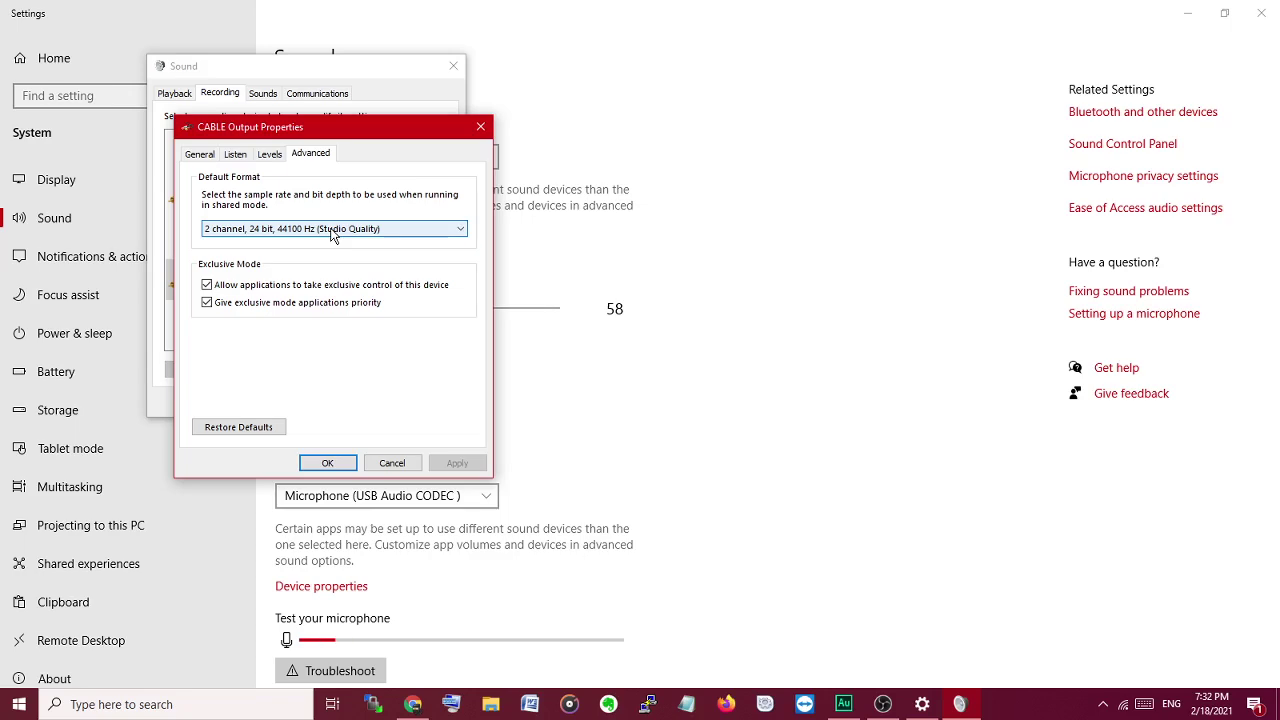
{"action": "left_click", "coordinate": [391, 462]}
Check the VB-Audio virtual speakers' default format, leaving DVD Quality unchanged
{"action": "left_click", "coordinate": [185, 97]}
{"action": "double_click", "coordinate": [268, 294]}
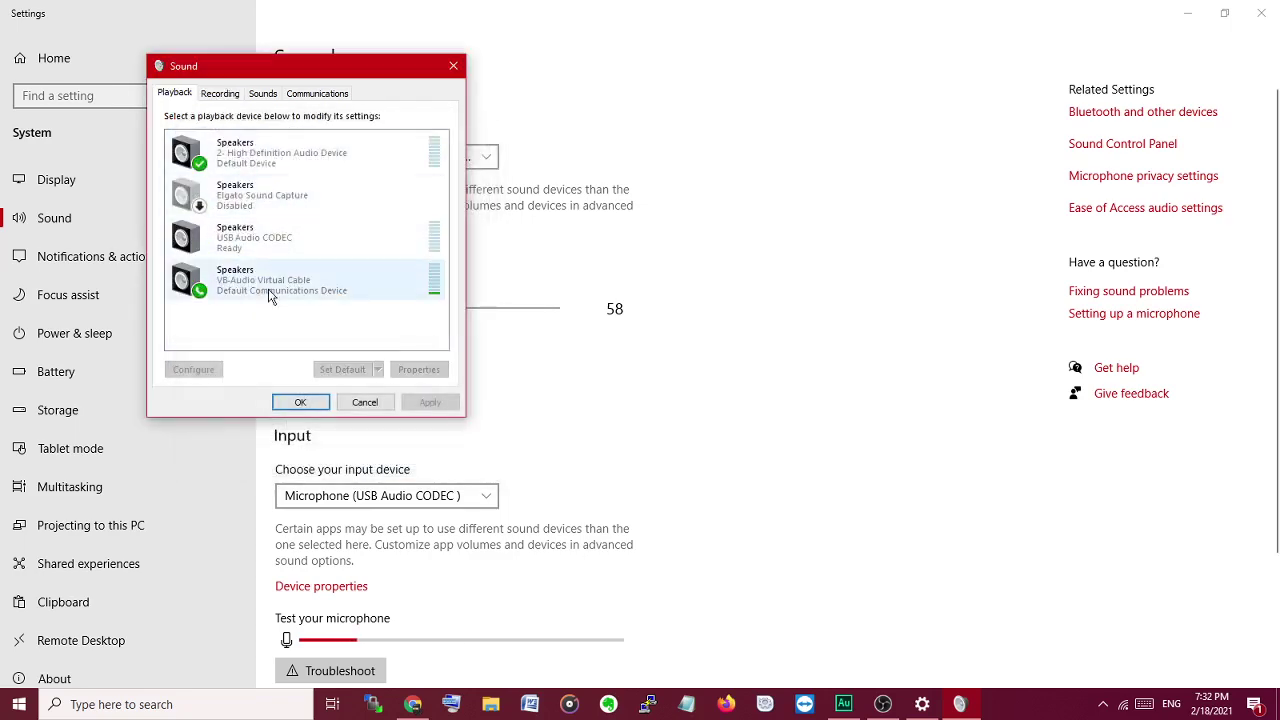
{"action": "left_click", "coordinate": [272, 157]}
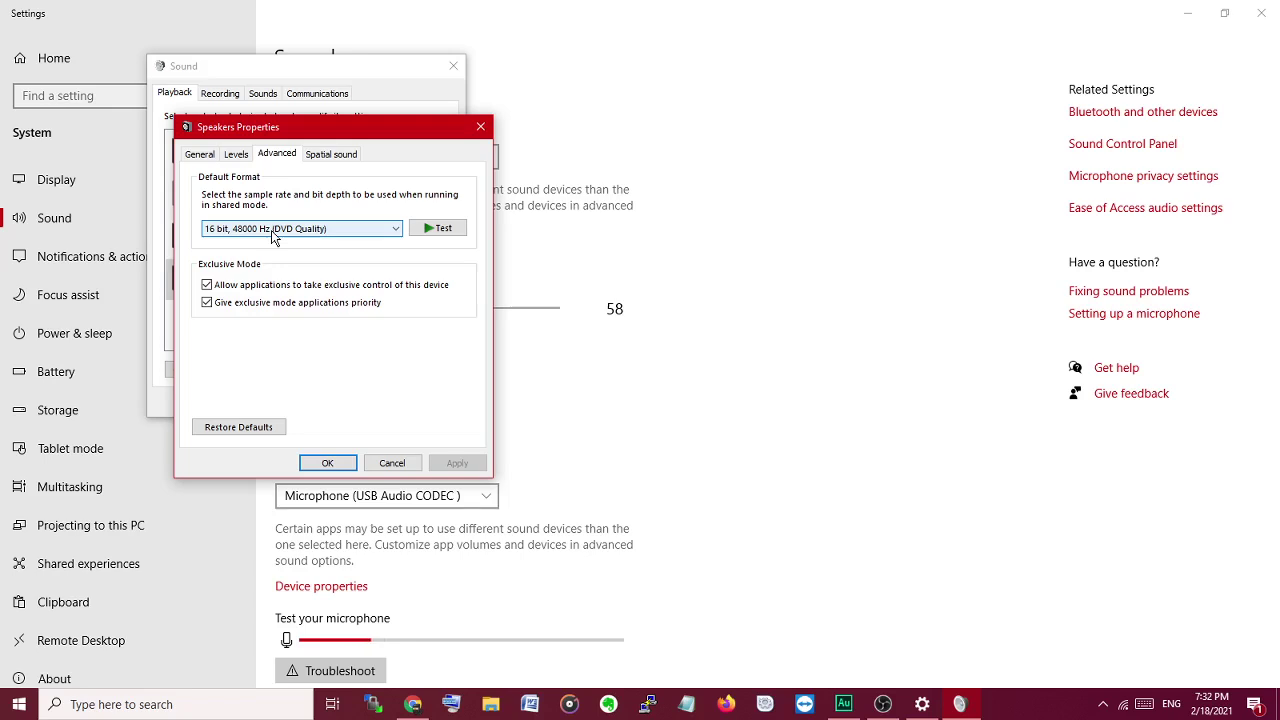
{"action": "left_click", "coordinate": [311, 232]}
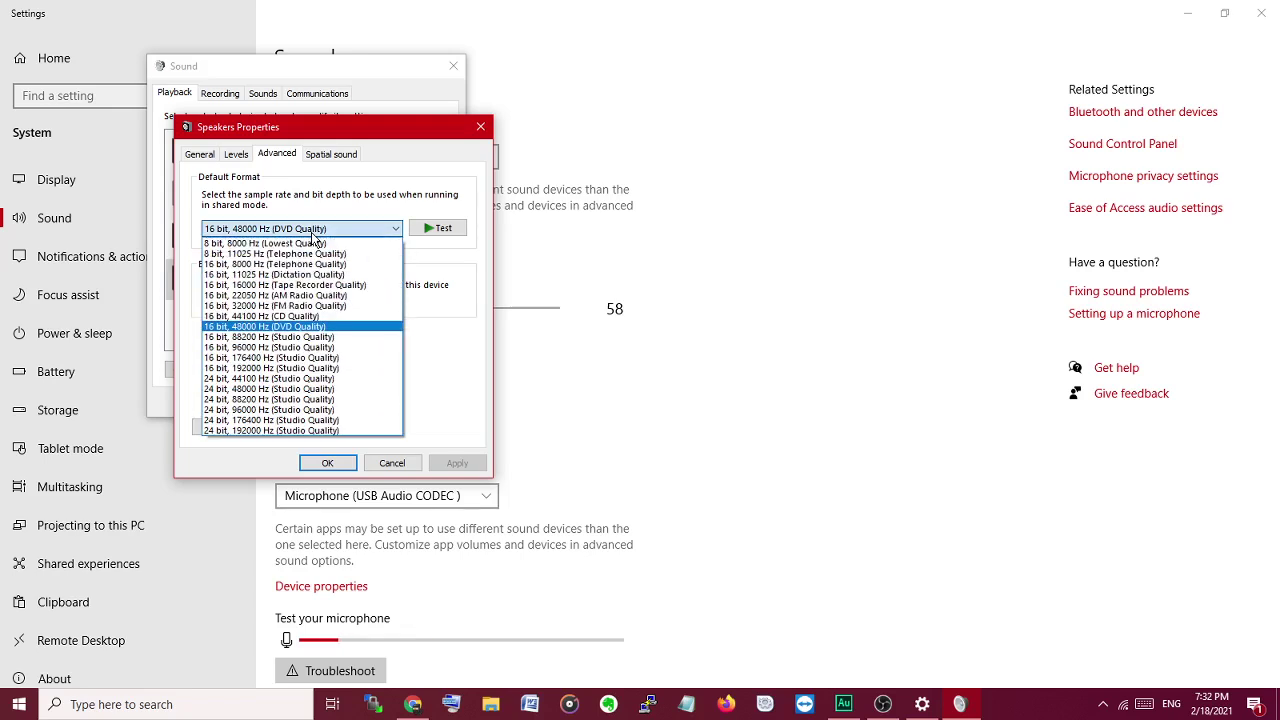
{"action": "left_click", "coordinate": [320, 190]}
{"action": "left_click", "coordinate": [320, 157]}
{"action": "left_click", "coordinate": [281, 156]}
{"action": "left_click", "coordinate": [481, 126]}
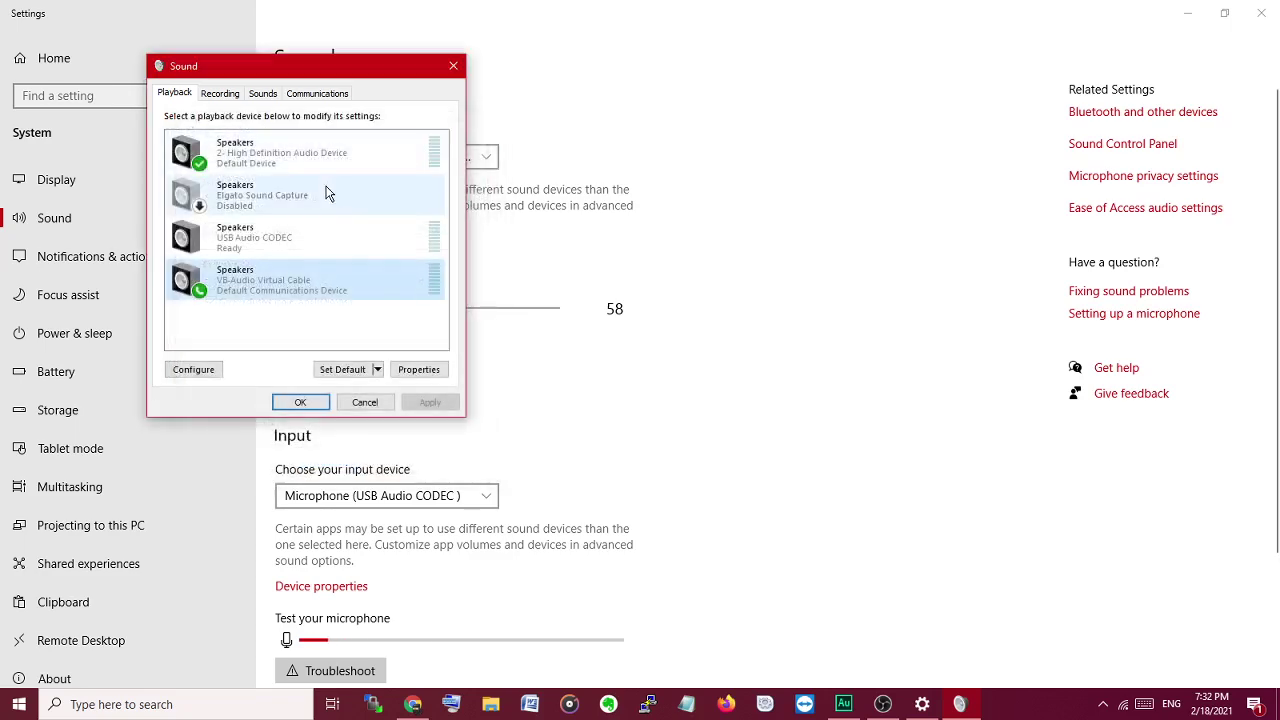
Glance at the Recording and Sounds lists, then return to the Playback devices list
{"action": "left_click", "coordinate": [220, 93]}
{"action": "left_click", "coordinate": [262, 93]}
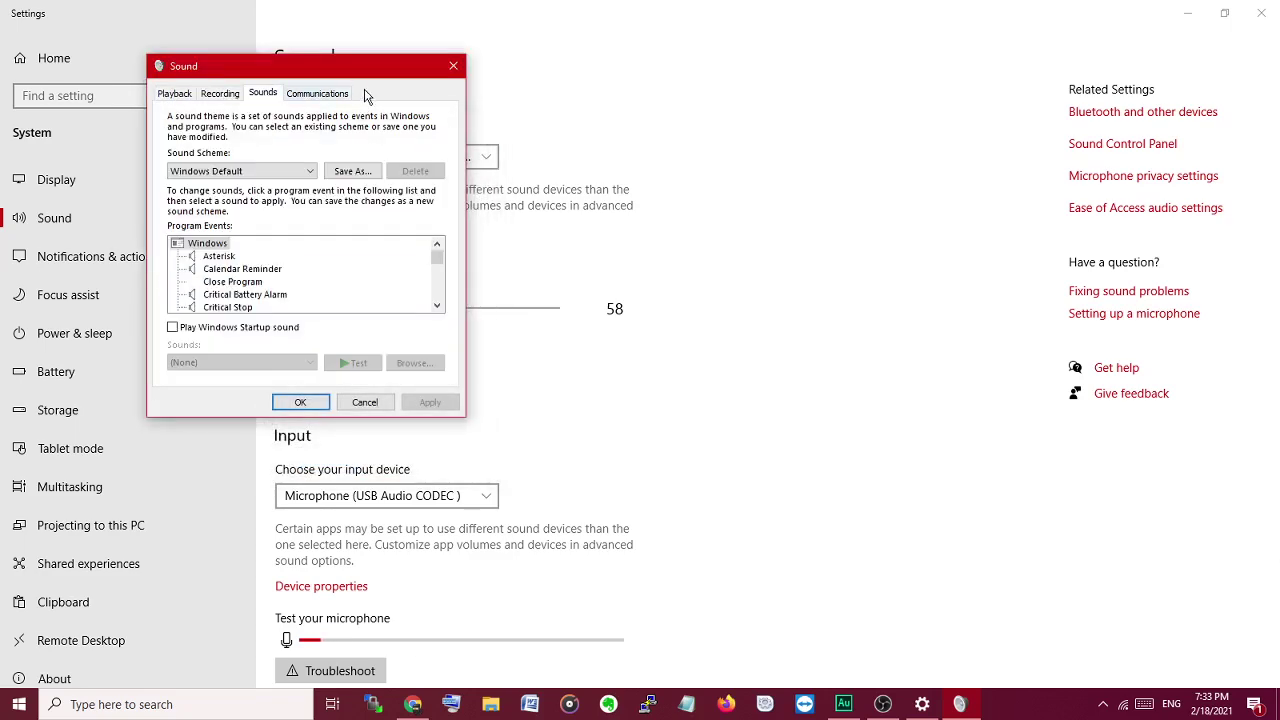
{"action": "left_click", "coordinate": [231, 94]}
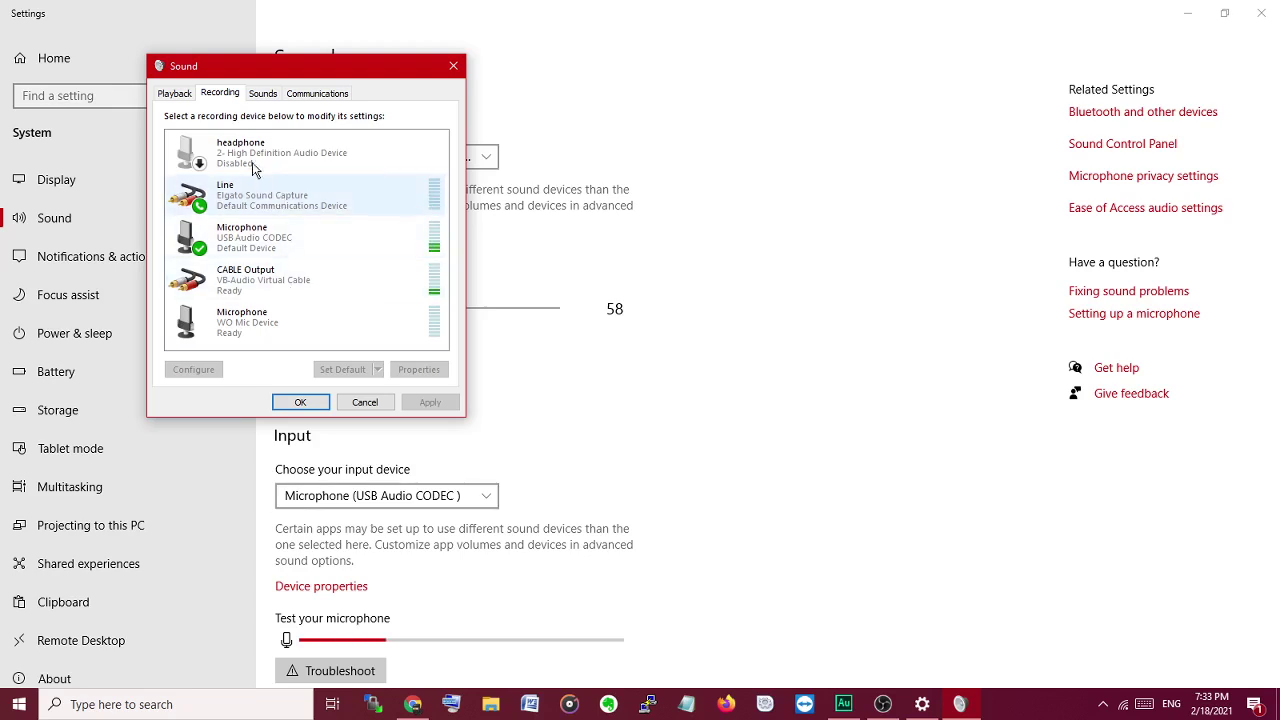
{"action": "left_click", "coordinate": [174, 93]}
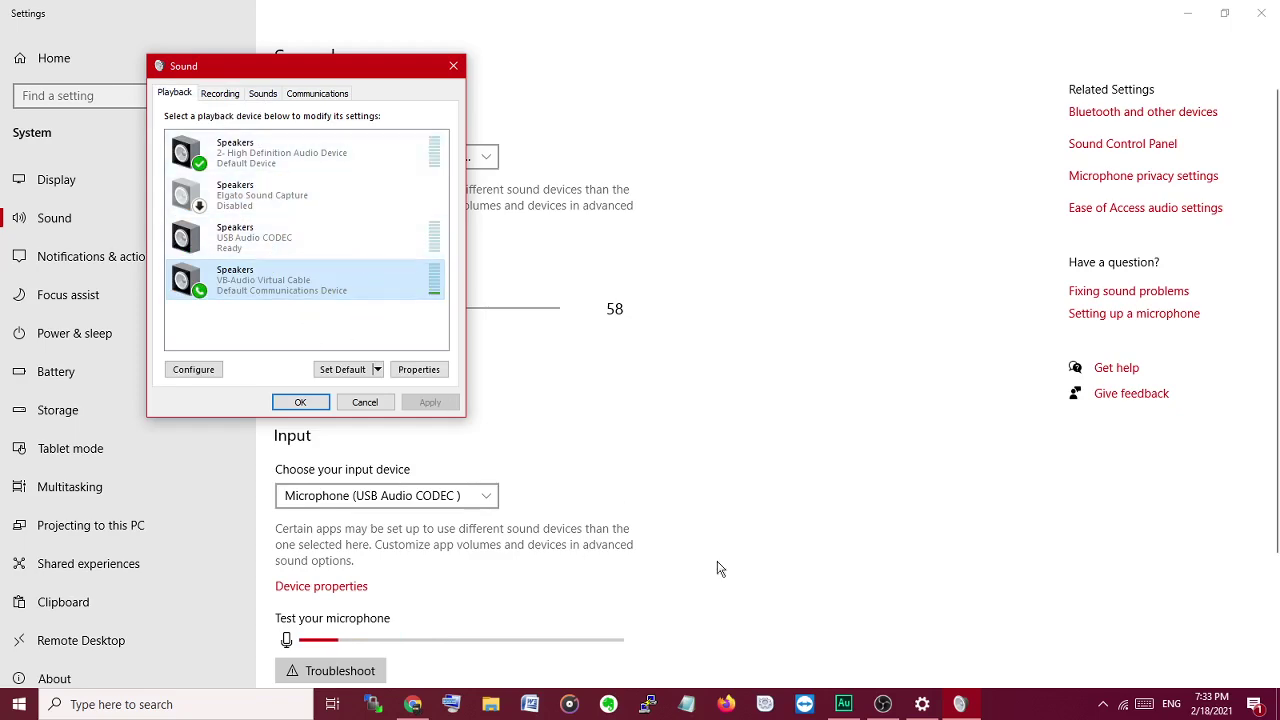
In Audition's mixer, check Track 1's input is Stereo [01S] Microphone (USB Audio CODEC) 1
{"action": "left_click", "coordinate": [843, 705]}
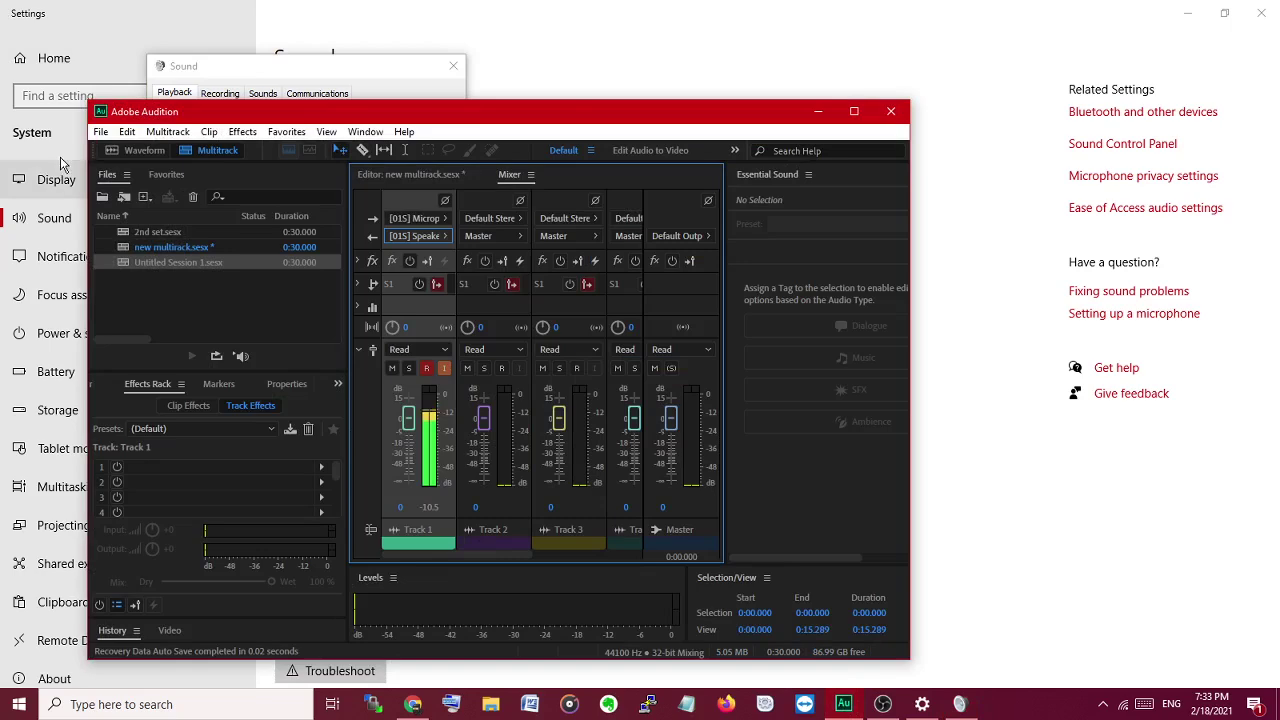
{"action": "left_click", "coordinate": [101, 133]}
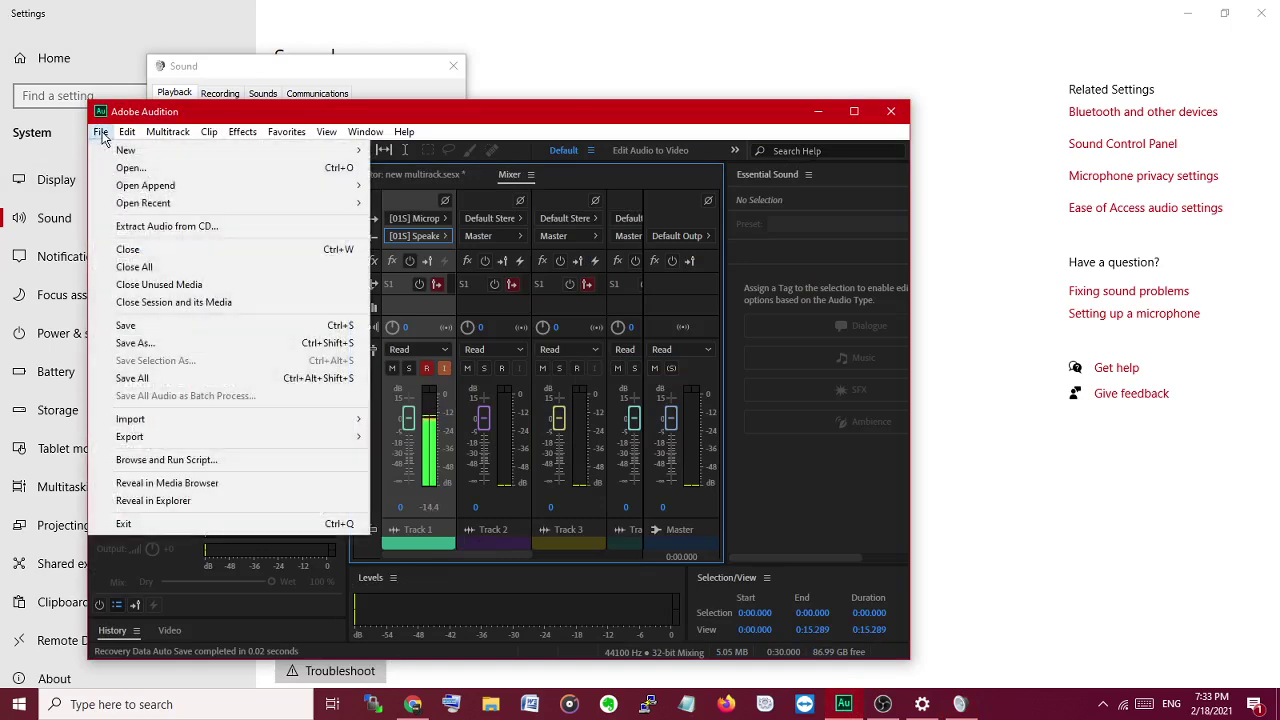
{"action": "mouse_move", "coordinate": [276, 158]}
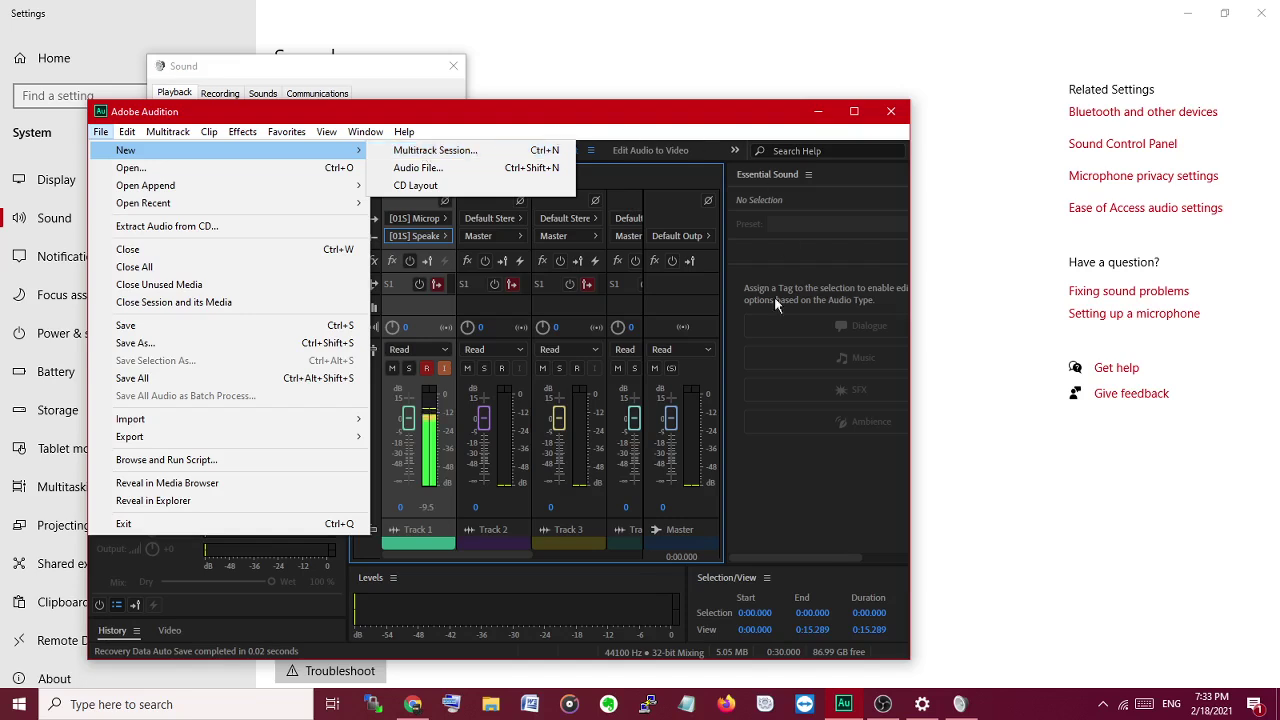
{"action": "left_click", "coordinate": [713, 106]}
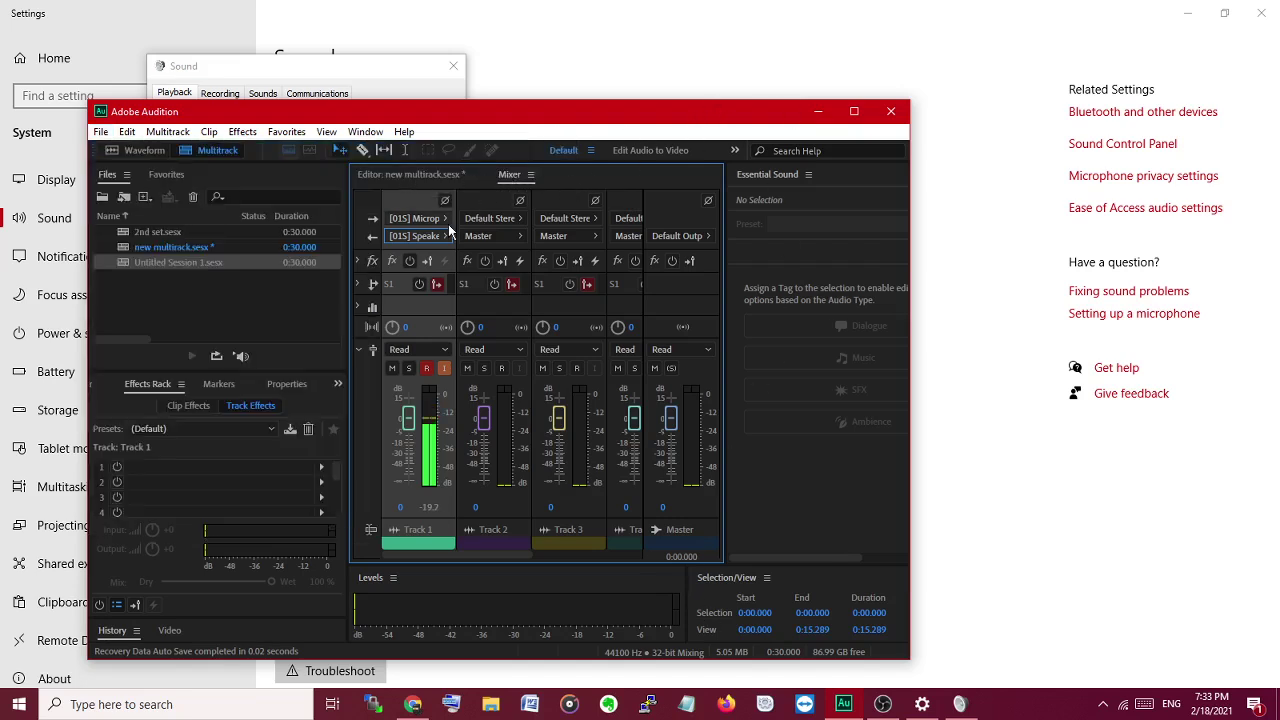
{"action": "left_click", "coordinate": [415, 217]}
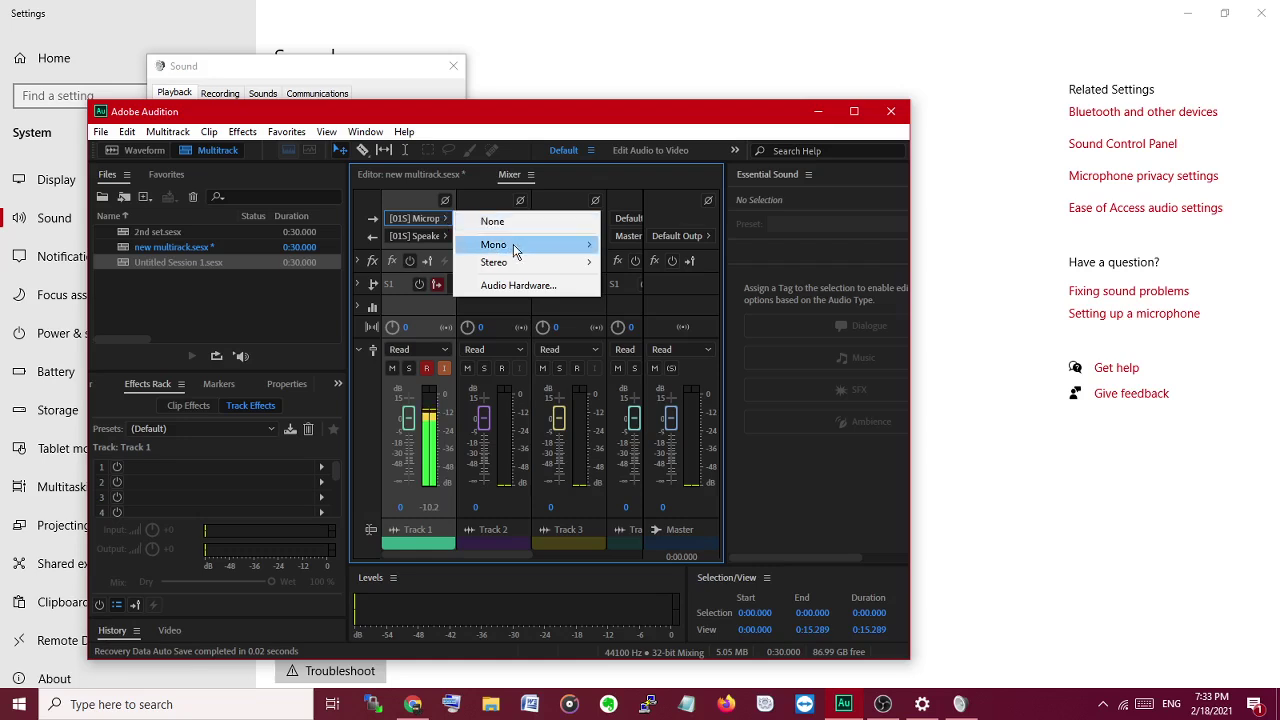
{"action": "mouse_move", "coordinate": [513, 264]}
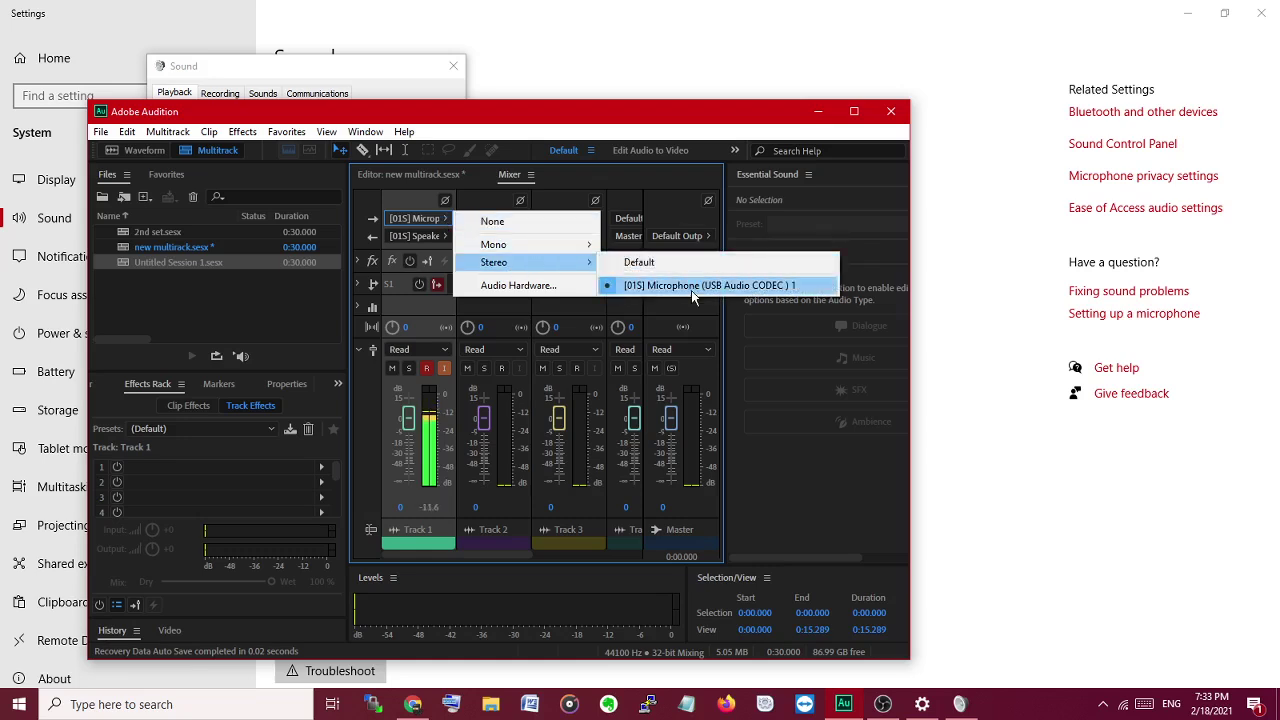
Route Track 1's output to Stereo [01S] Speakers (VB-Audio Virtual Cable) 1
{"action": "left_click", "coordinate": [384, 202]}
{"action": "left_click", "coordinate": [411, 239]}
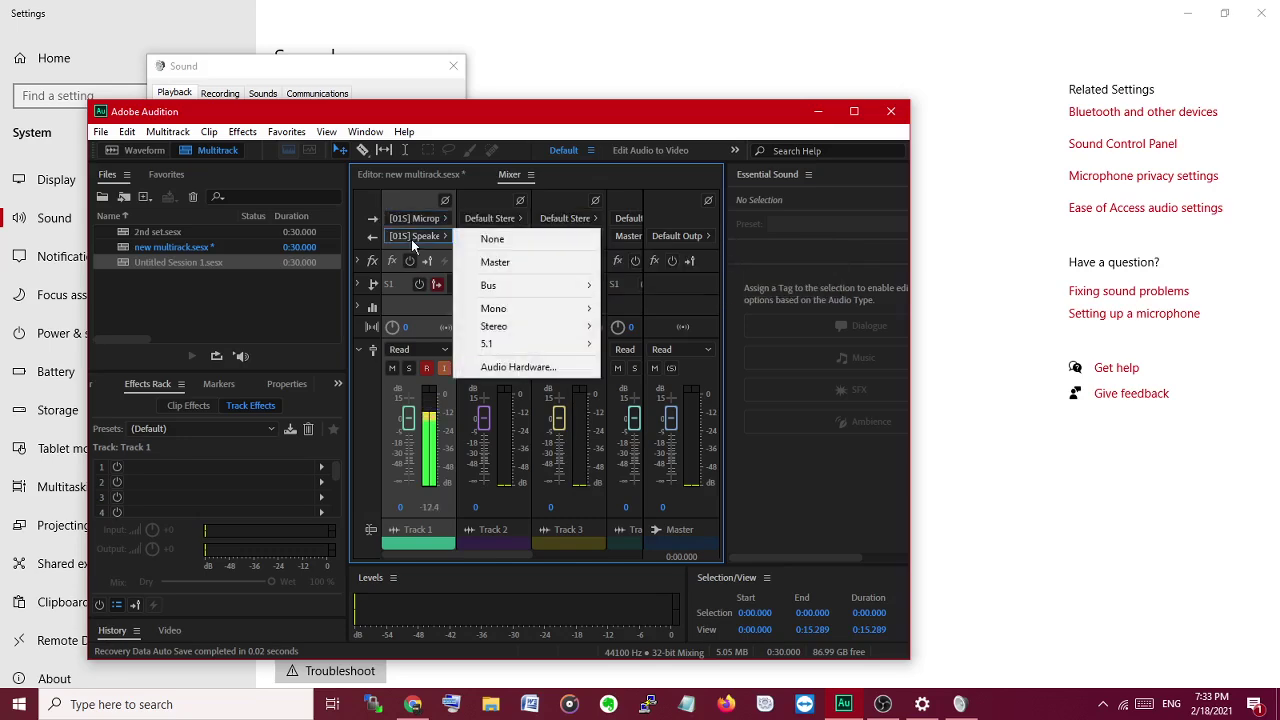
{"action": "mouse_move", "coordinate": [578, 330]}
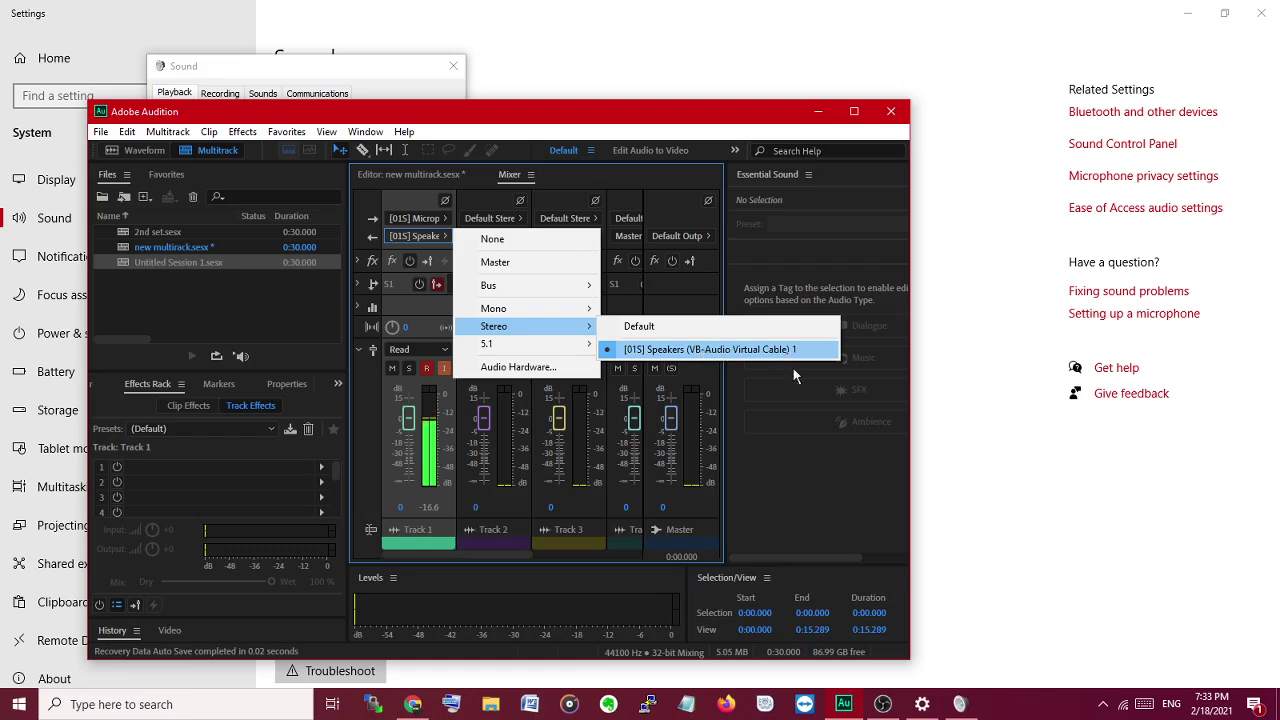
{"action": "left_click", "coordinate": [832, 498]}
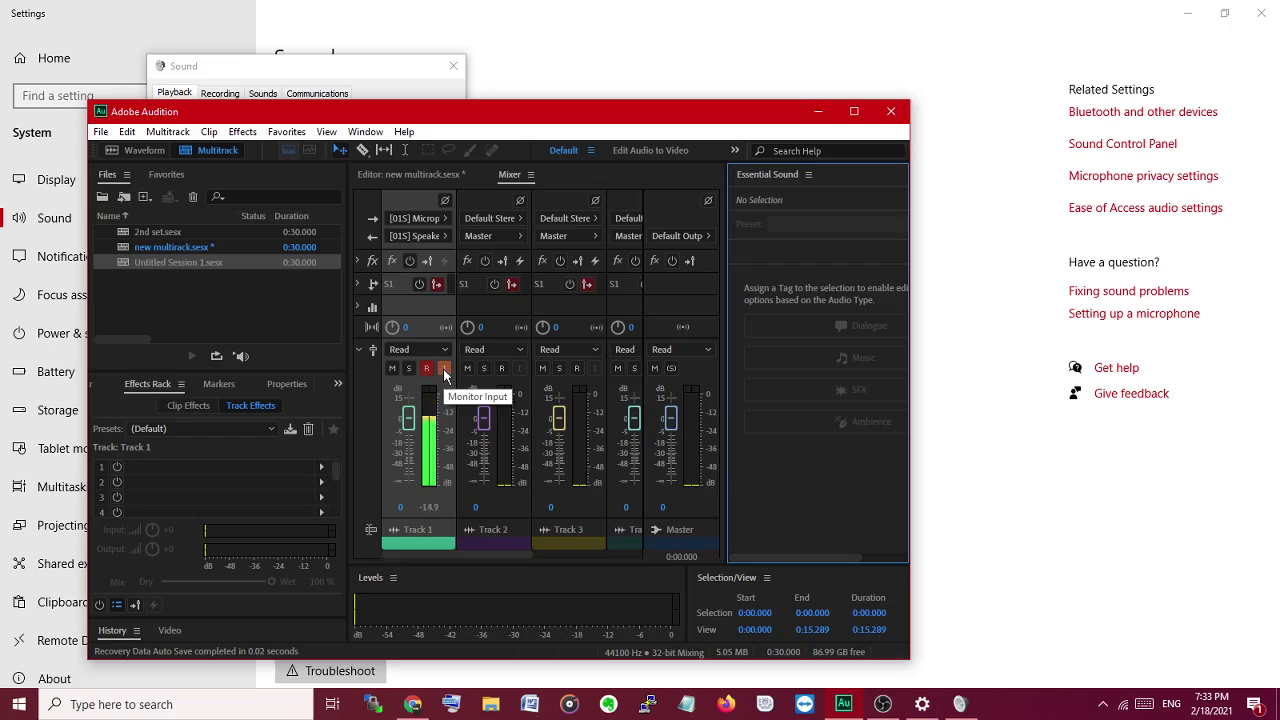
{"action": "left_click", "coordinate": [439, 236]}
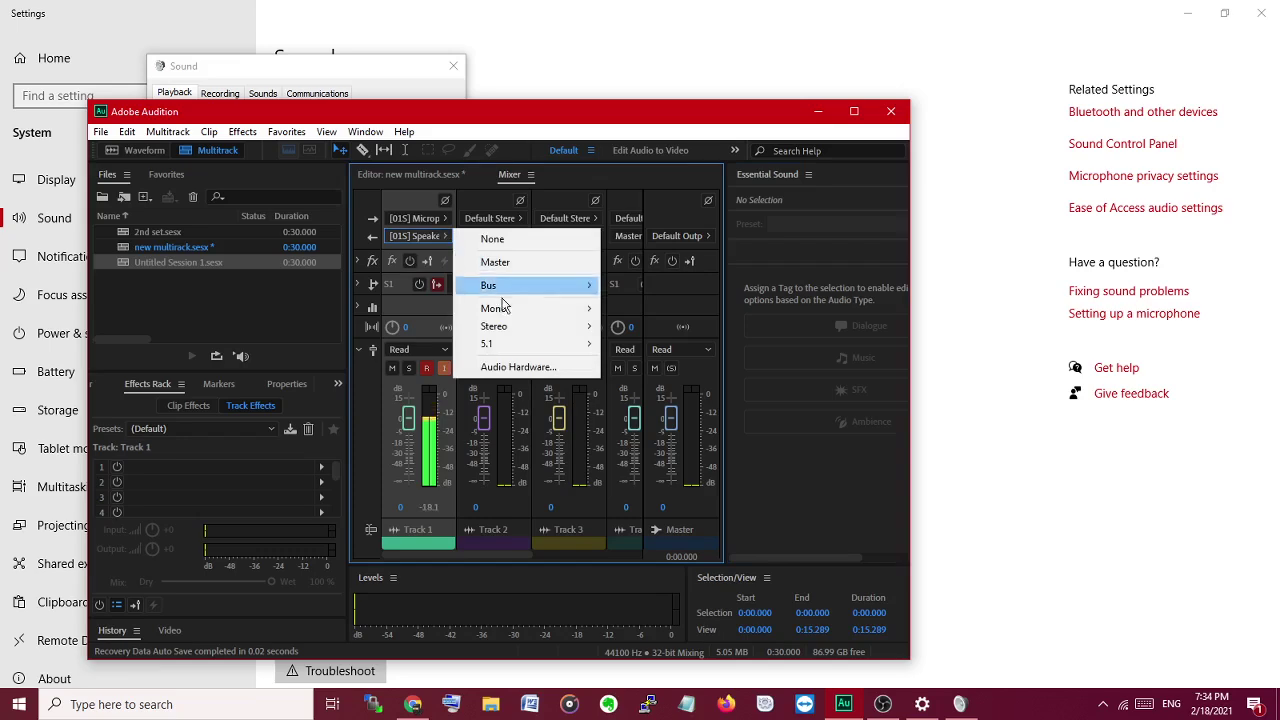
Set the OBS Mic/Aux device to CABLE Output (VB-Audio Virtual Cable) and confirm with OK
{"action": "mouse_move", "coordinate": [515, 327]}
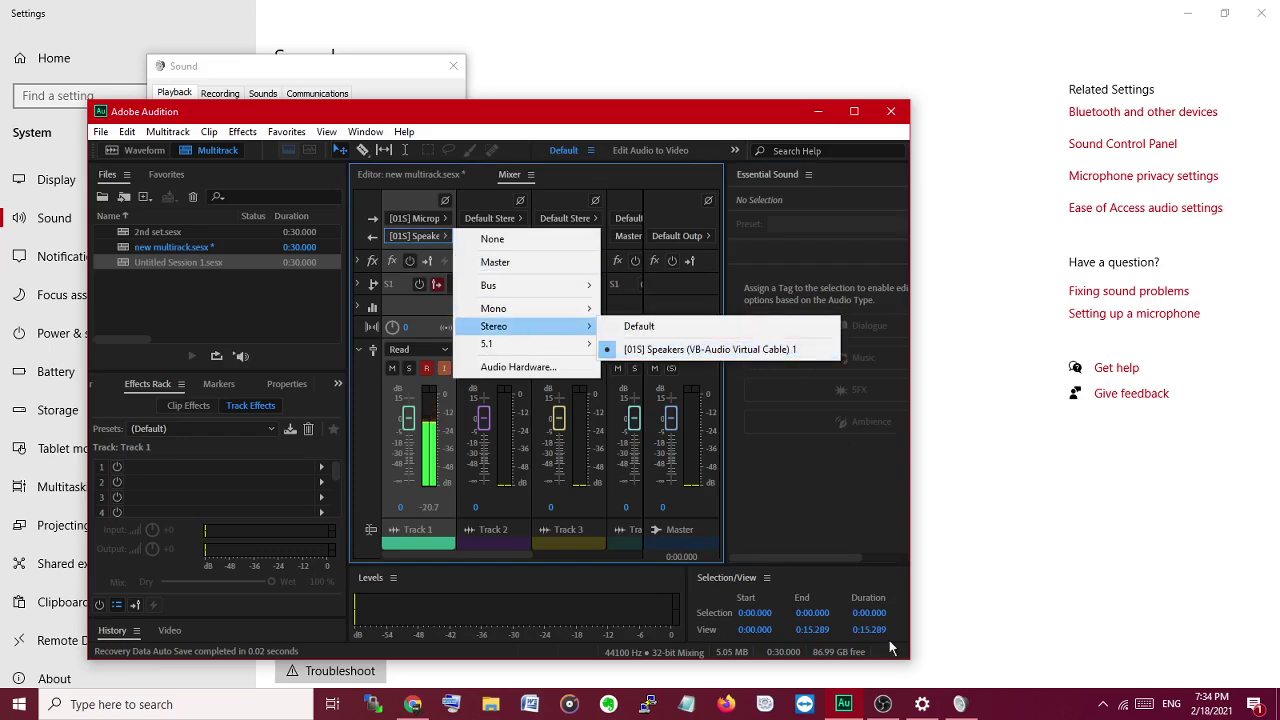
{"action": "left_click", "coordinate": [883, 704]}
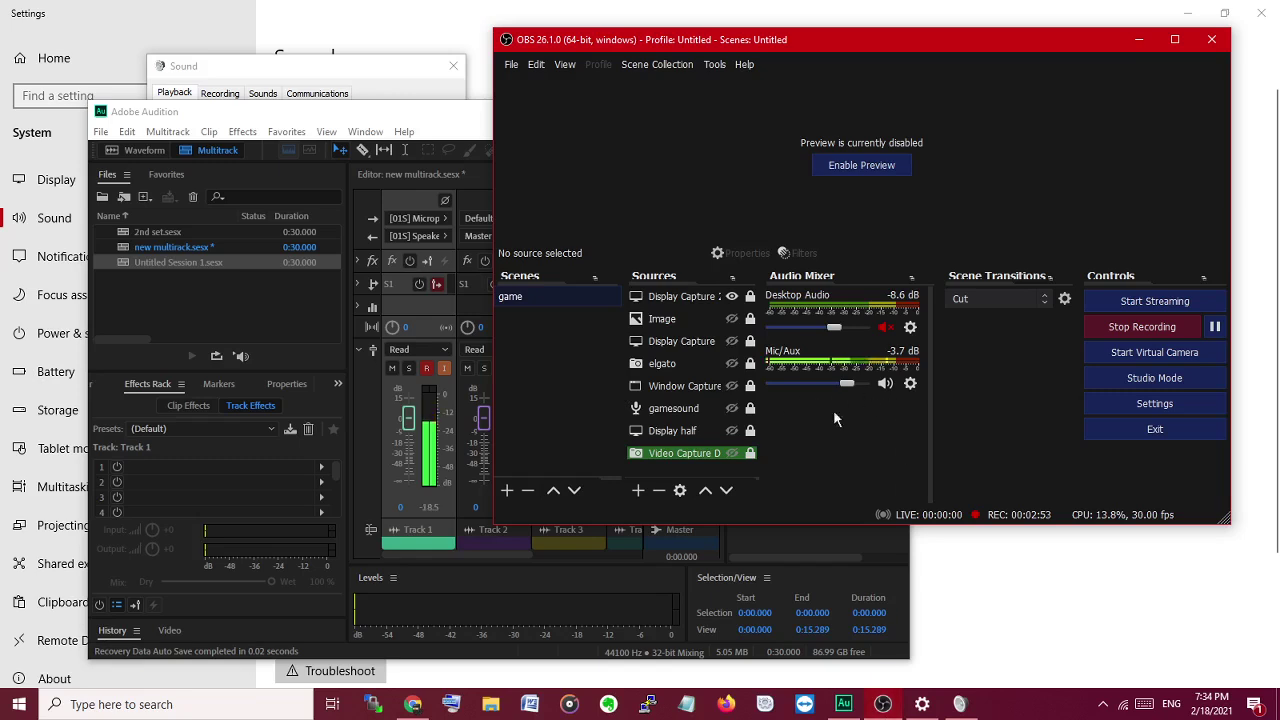
{"action": "left_click", "coordinate": [910, 383]}
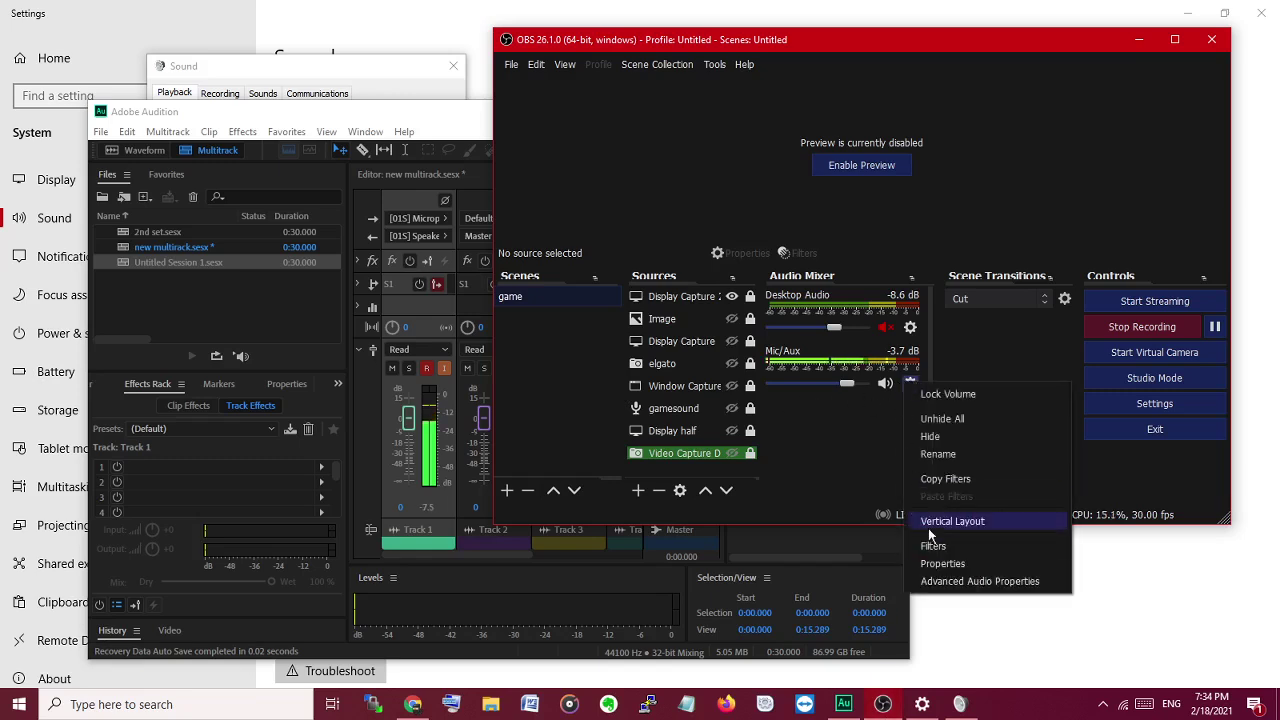
{"action": "left_click", "coordinate": [940, 563]}
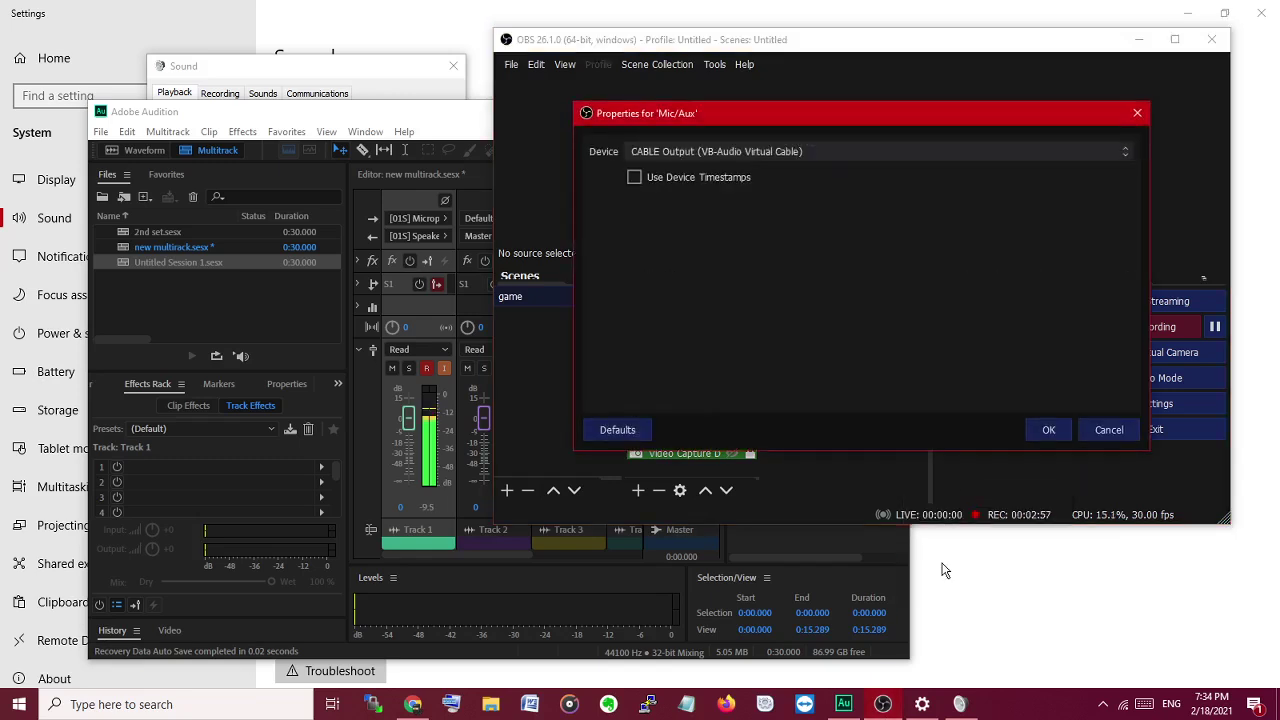
{"action": "left_click", "coordinate": [760, 151]}
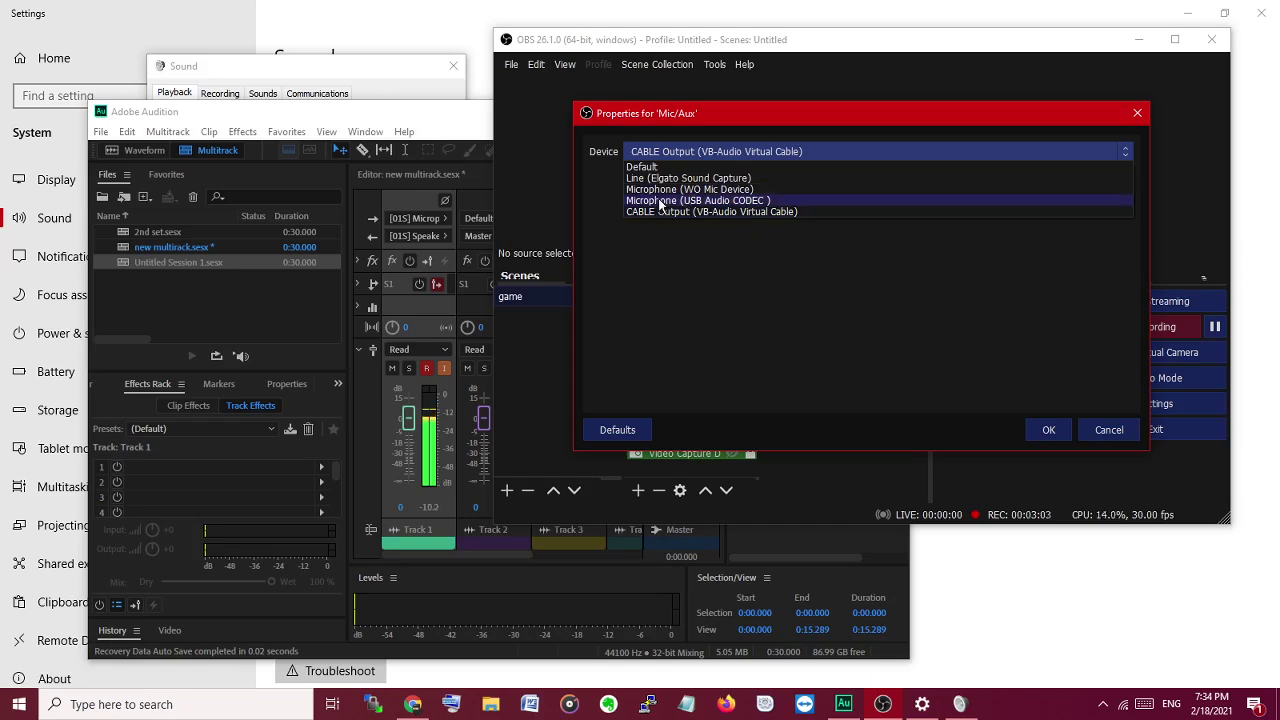
{"action": "left_click", "coordinate": [717, 212]}
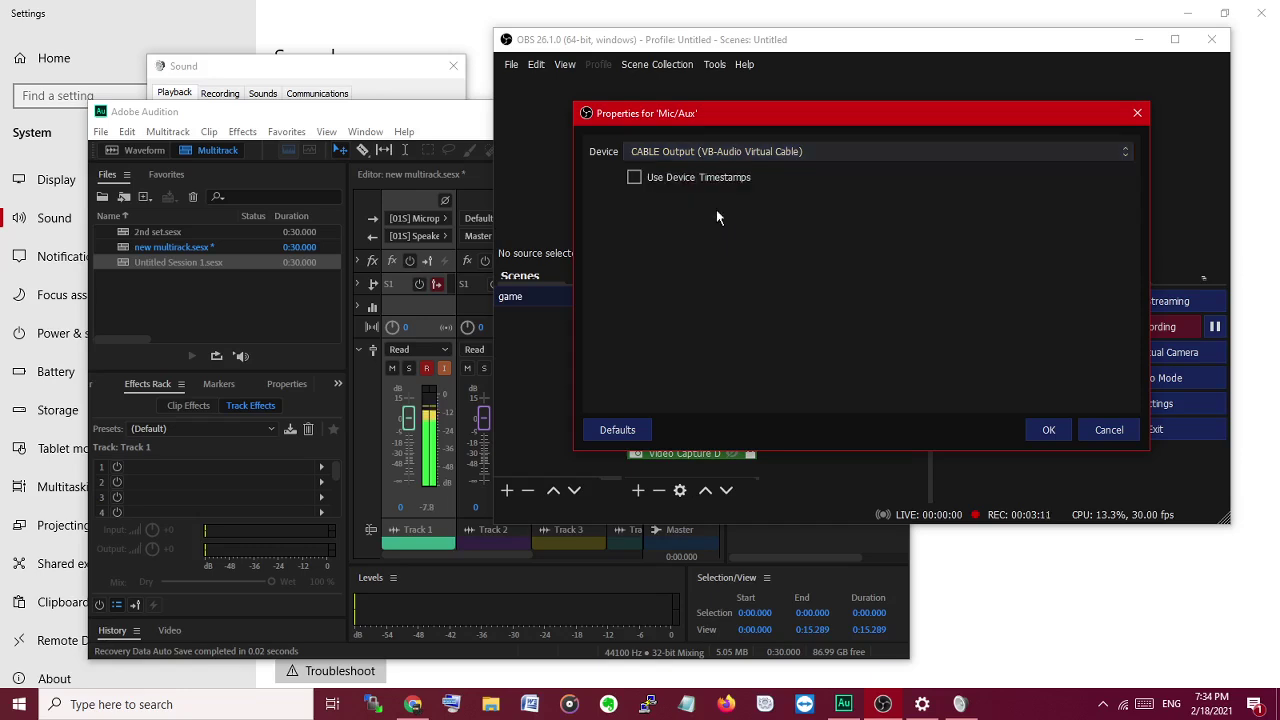
{"action": "left_click", "coordinate": [1048, 430]}
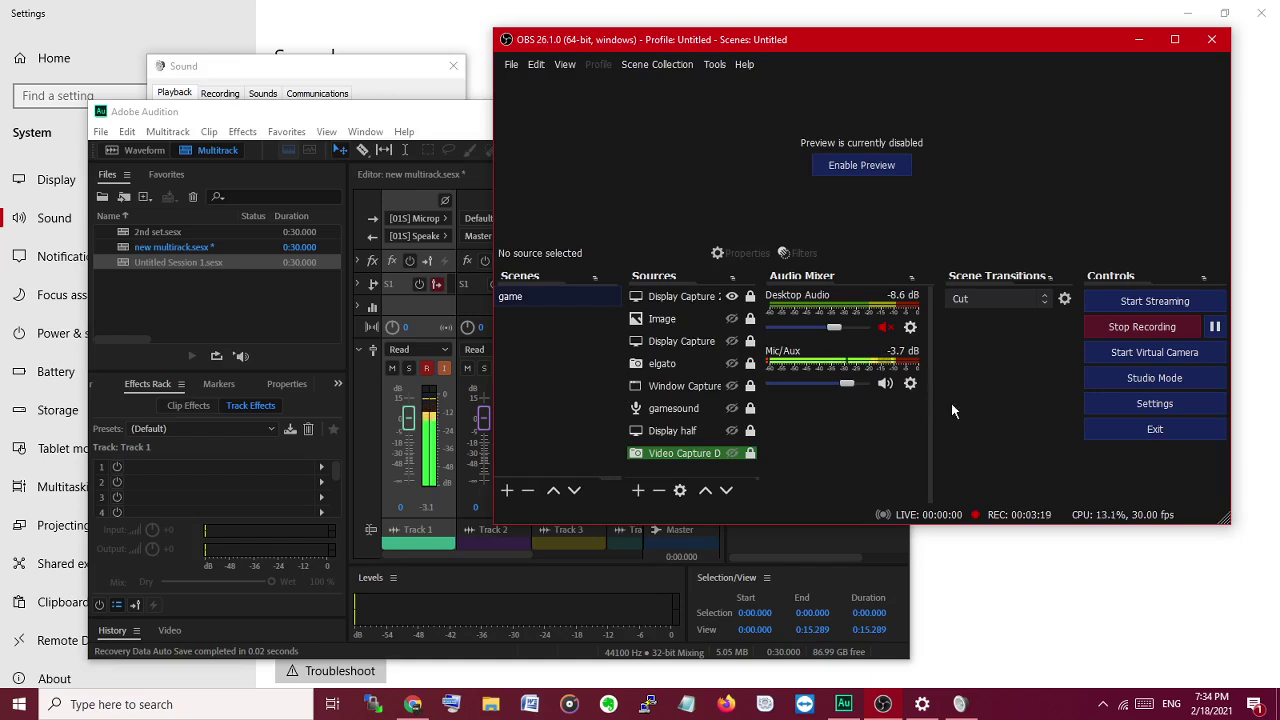
Open the OBS with Adobe Audition tutorial tab in Chrome and scroll through its steps
{"action": "left_click", "coordinate": [415, 705]}
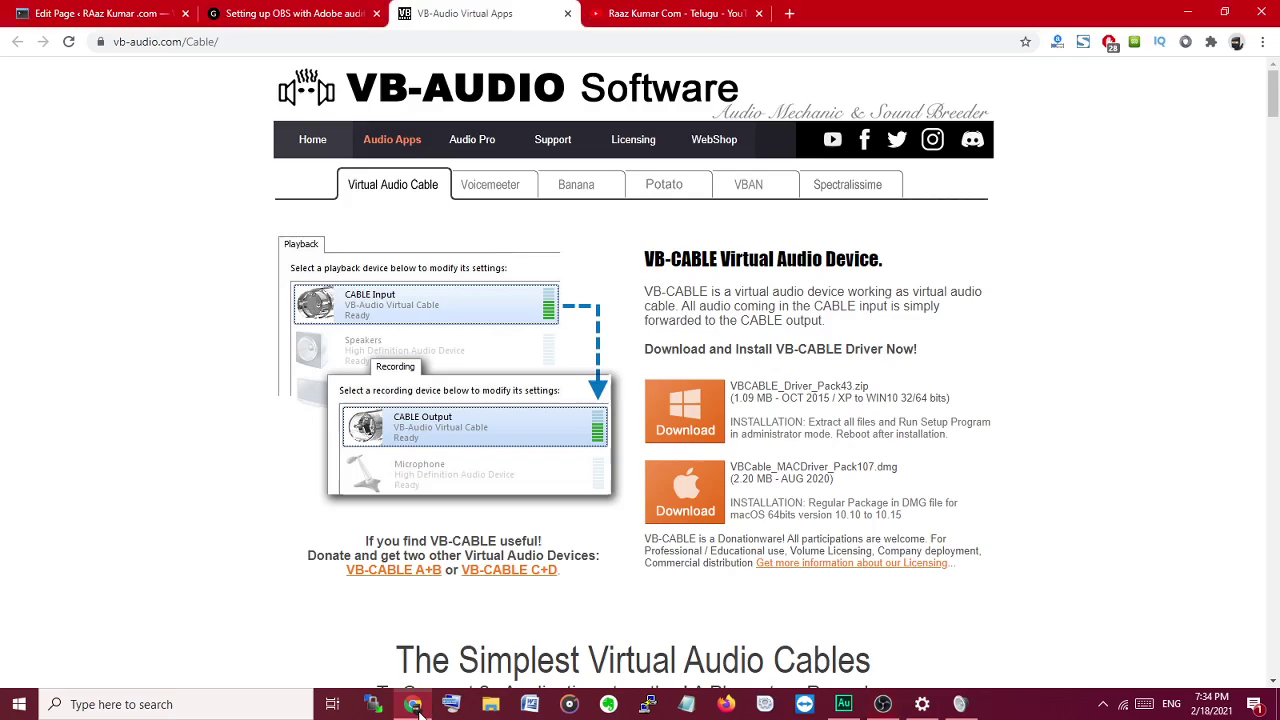
{"action": "left_click", "coordinate": [285, 10]}
{"action": "scroll", "coordinate": [457, 391], "scroll_direction": "down", "scroll_amount": 2}
{"action": "scroll", "coordinate": [420, 445], "scroll_direction": "down", "scroll_amount": 2}
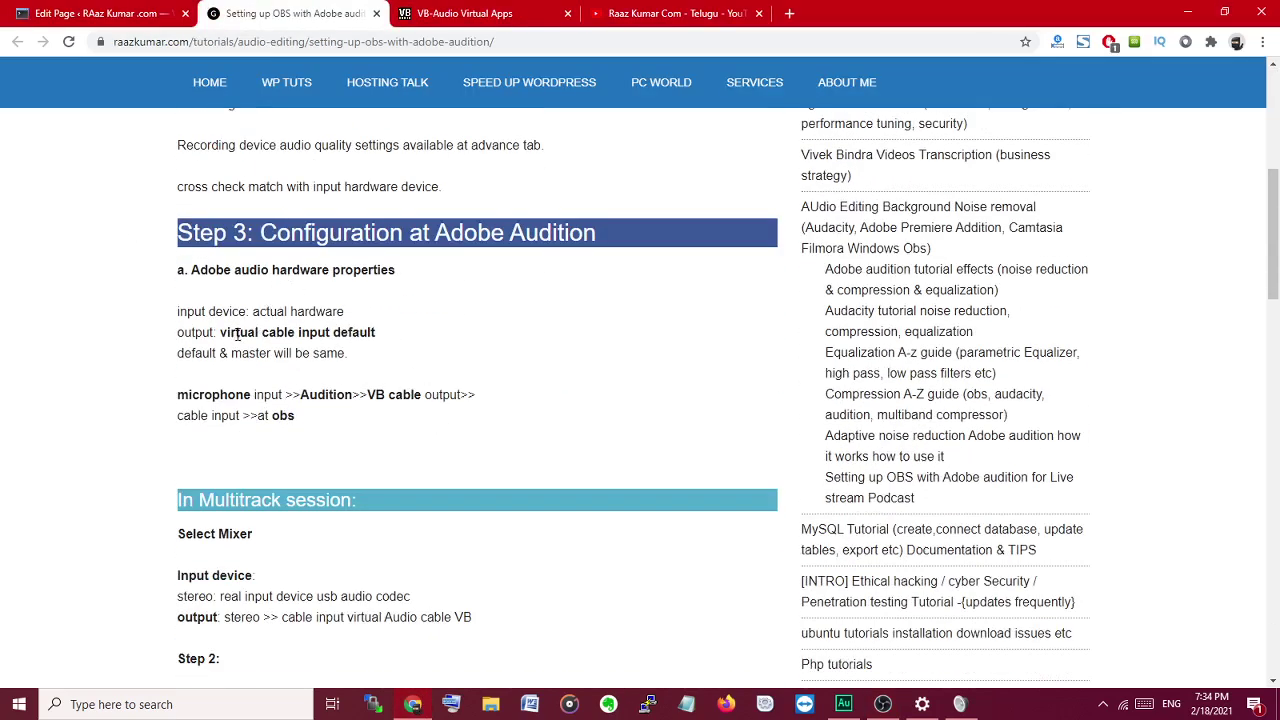
{"action": "left_click_drag", "start_coordinate": [237, 333], "coordinate": [494, 338]}
{"action": "scroll", "coordinate": [397, 372], "scroll_direction": "down", "scroll_amount": 2}
{"action": "scroll", "coordinate": [649, 409], "scroll_direction": "down", "scroll_amount": 2}
{"action": "left_click_drag", "start_coordinate": [240, 389], "coordinate": [452, 391]}
{"action": "scroll", "coordinate": [452, 391], "scroll_direction": "down", "scroll_amount": 2}
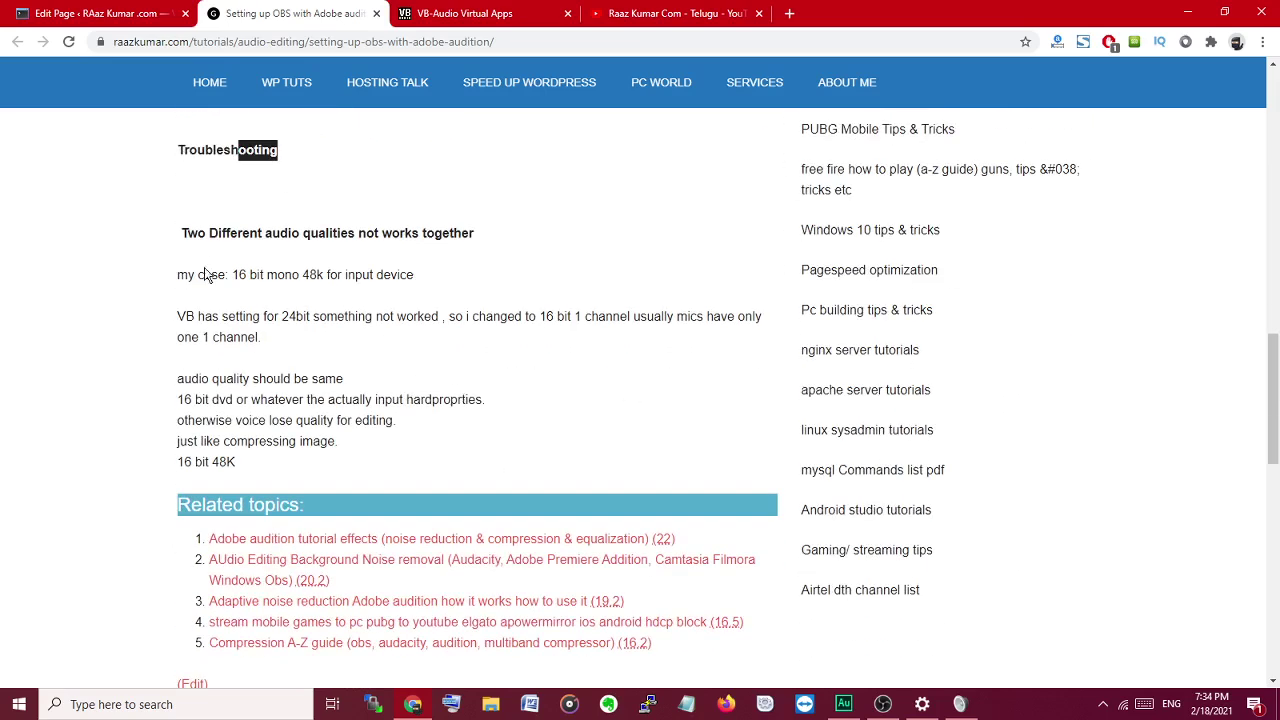
Highlight the 16 bit mono 48k input-device note, then bring the Sound dialog forward
{"action": "left_click_drag", "start_coordinate": [235, 276], "coordinate": [445, 285]}
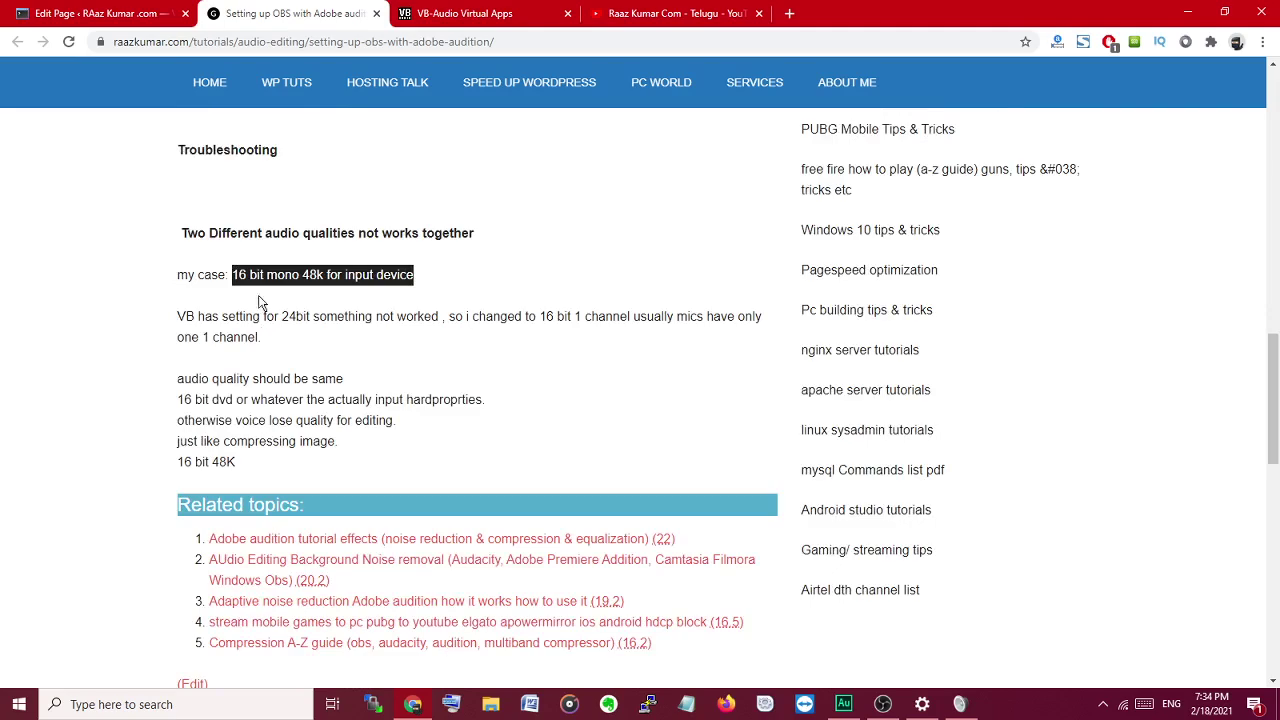
{"action": "left_click_drag", "start_coordinate": [247, 276], "coordinate": [480, 286]}
{"action": "left_click", "coordinate": [489, 364]}
{"action": "scroll", "coordinate": [489, 380], "scroll_direction": "up", "scroll_amount": 10}
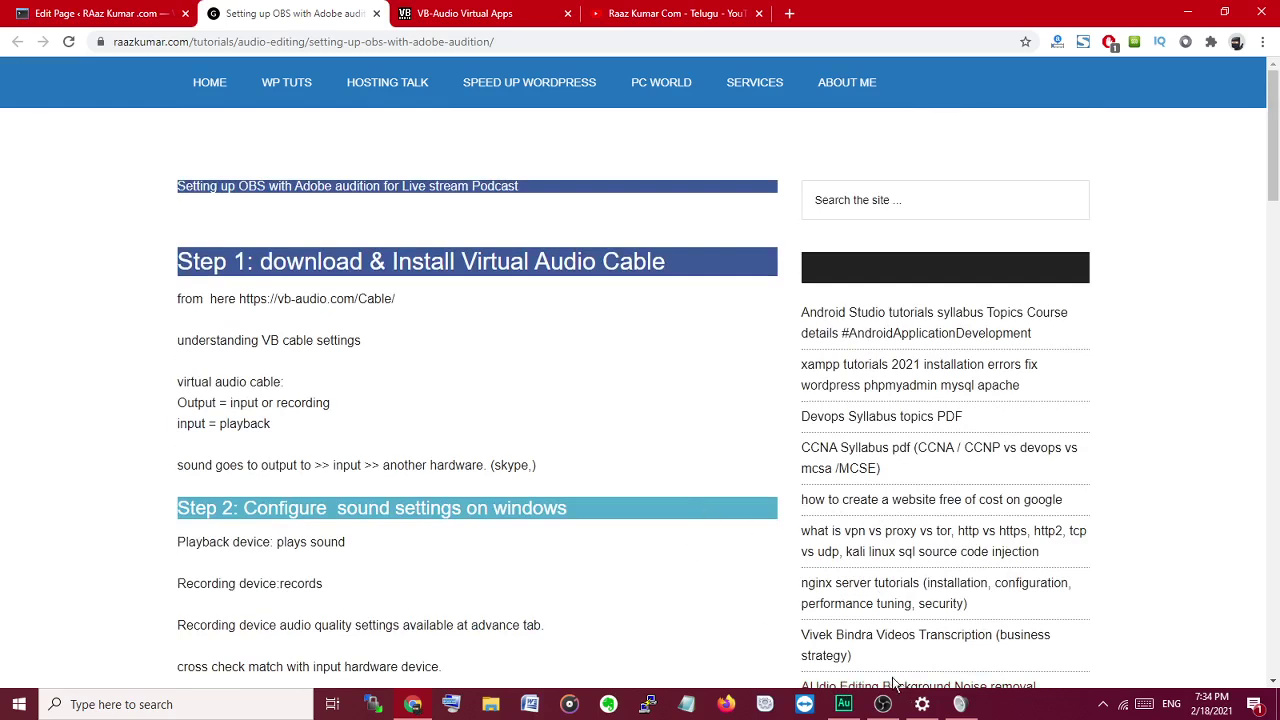
{"action": "left_click", "coordinate": [965, 706]}
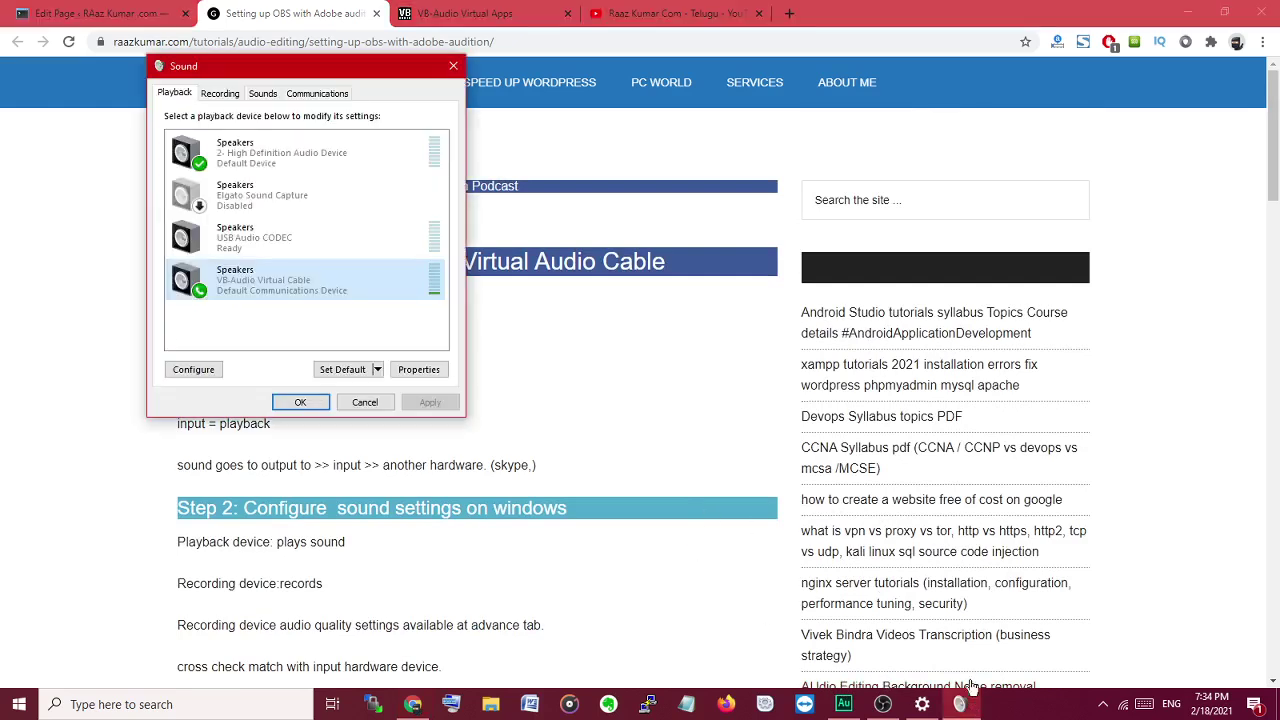